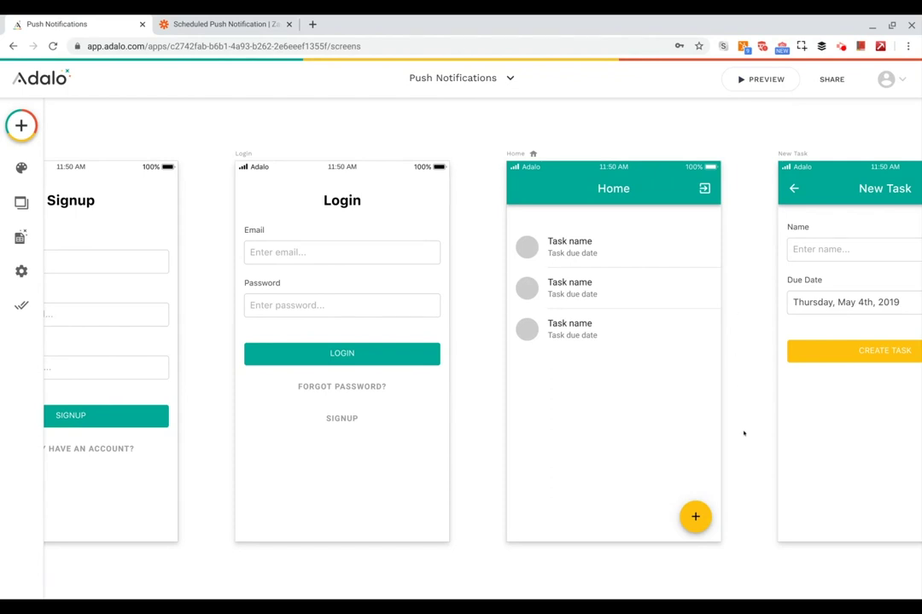
click(695, 516)
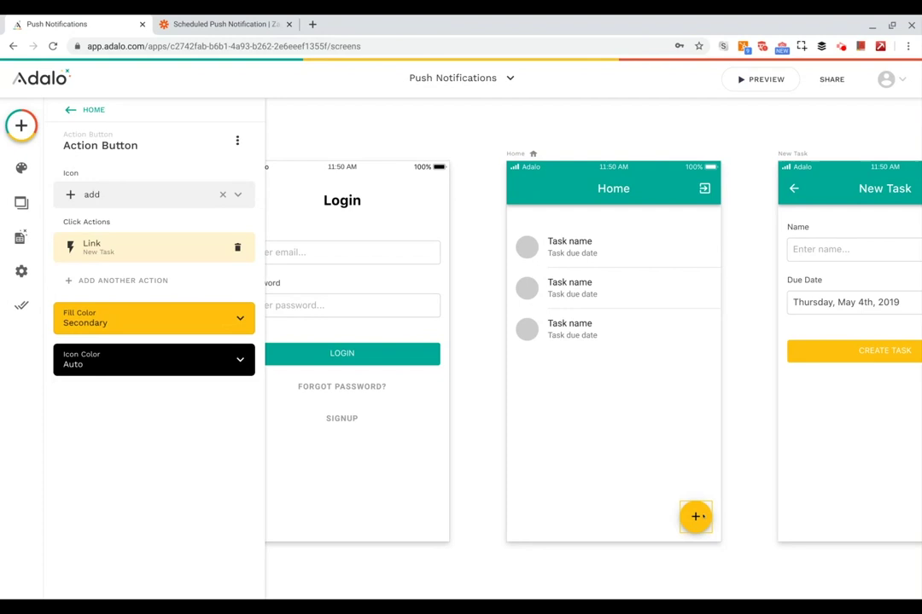
click(111, 281)
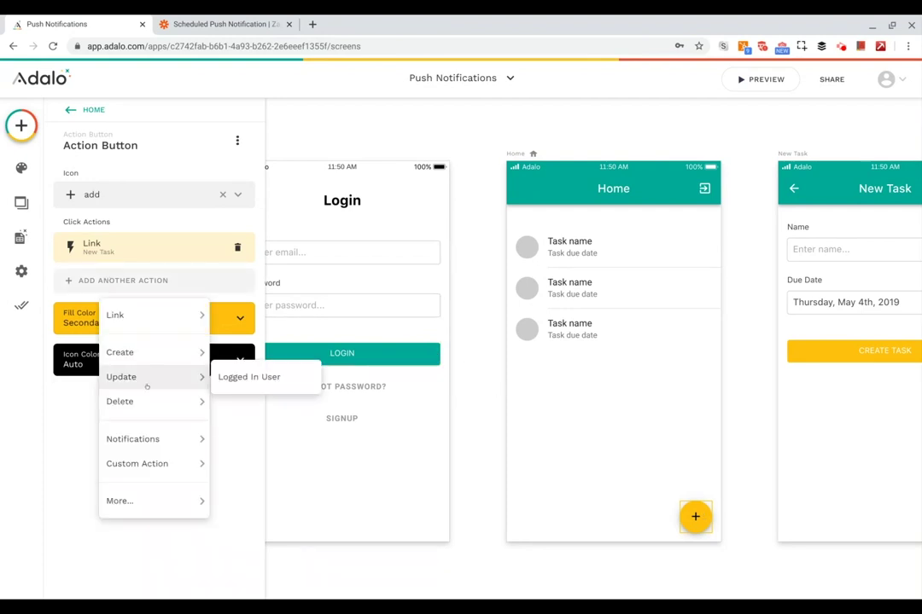
mouse_move(161, 439)
click(247, 440)
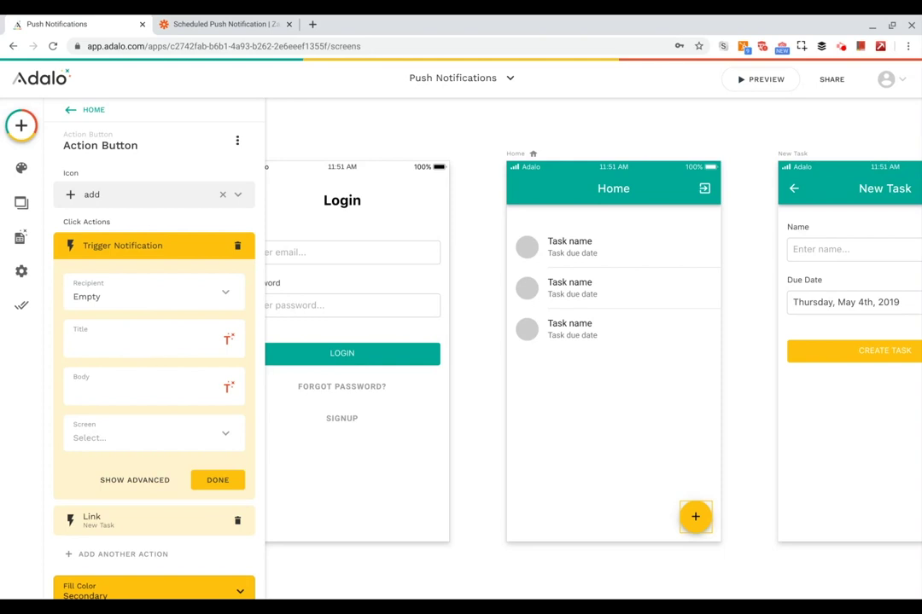
click(238, 247)
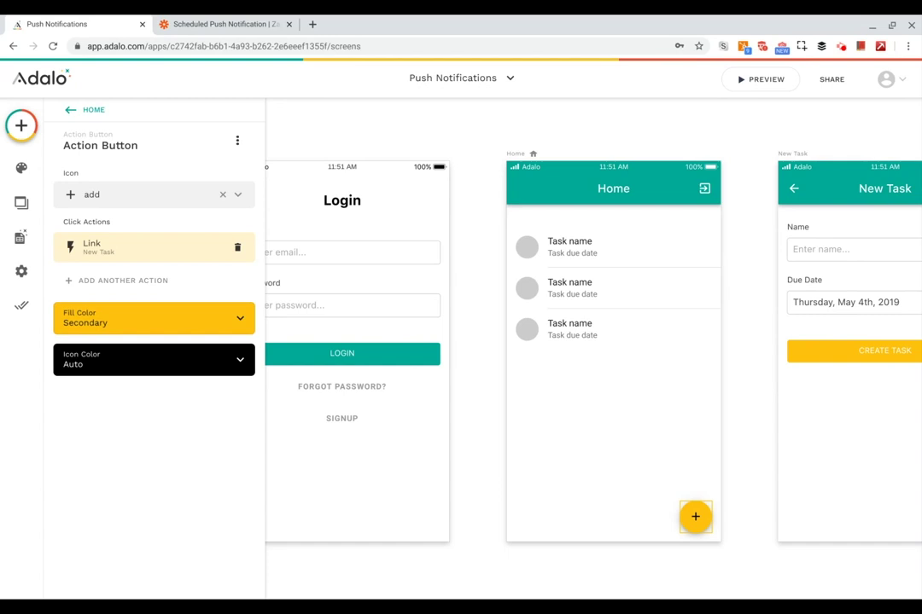
click(473, 320)
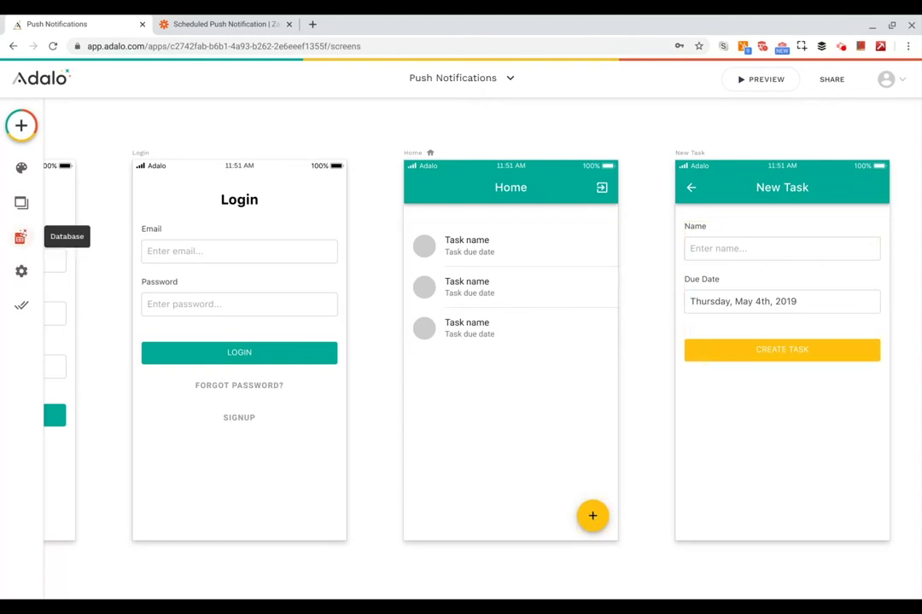
- Create a new database collection named Scheduled Notifications
click(21, 237)
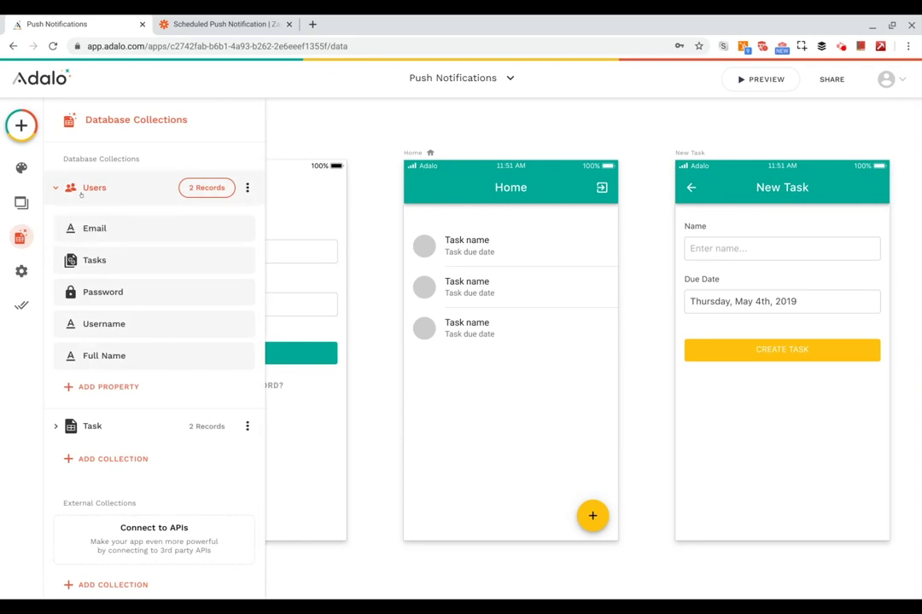
click(86, 189)
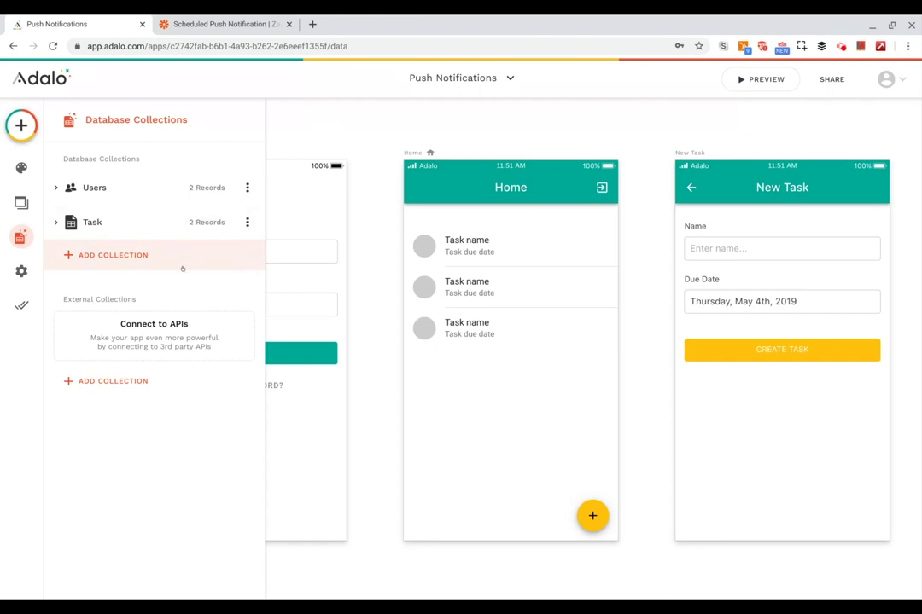
click(132, 255)
text(S)
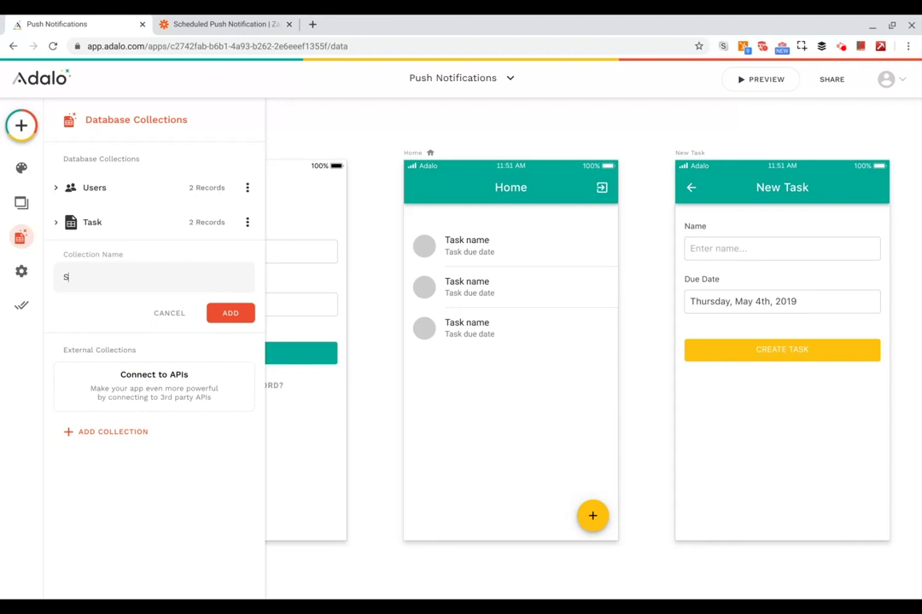
text(cheduled Notifications)
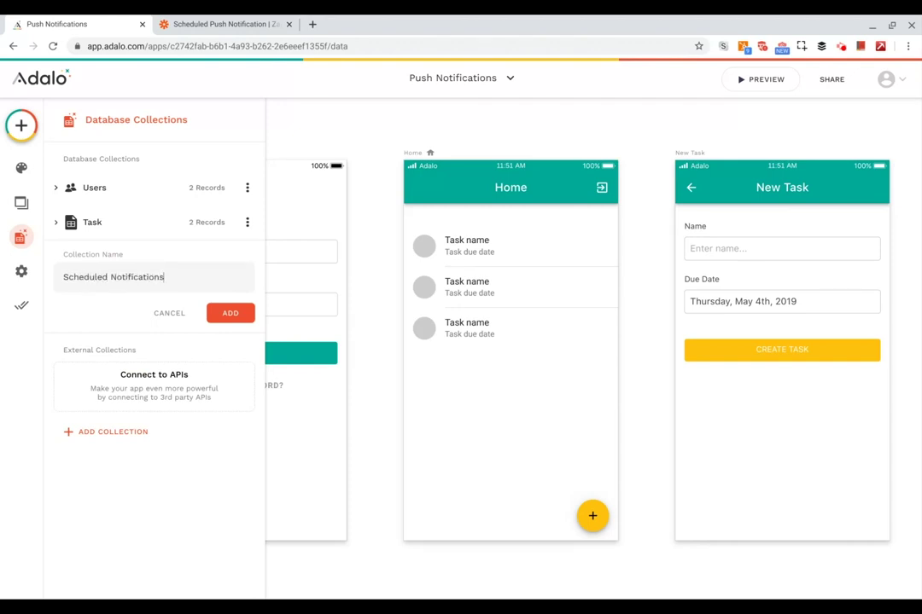
click(217, 314)
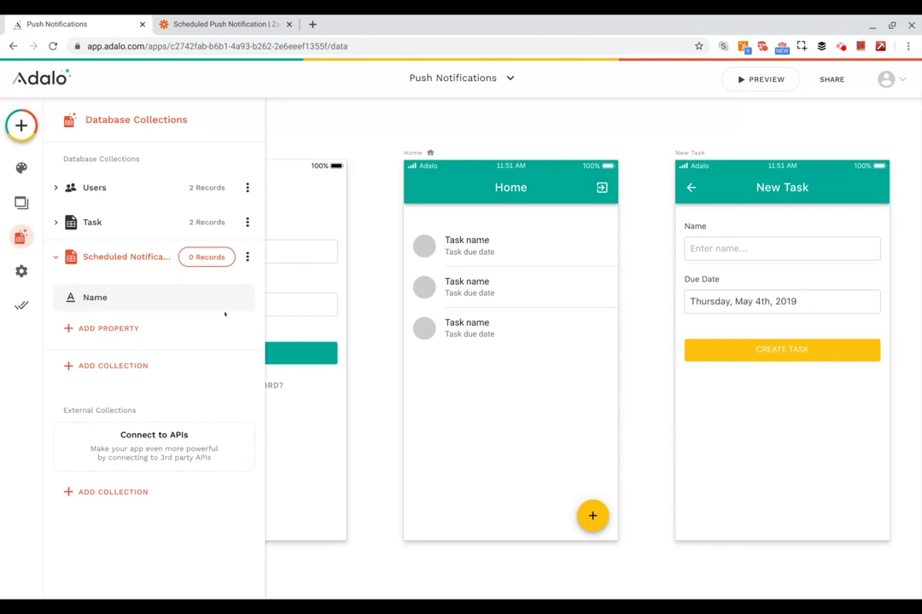
- Rename the Name property of the Scheduled Notifications collection to Title
click(138, 299)
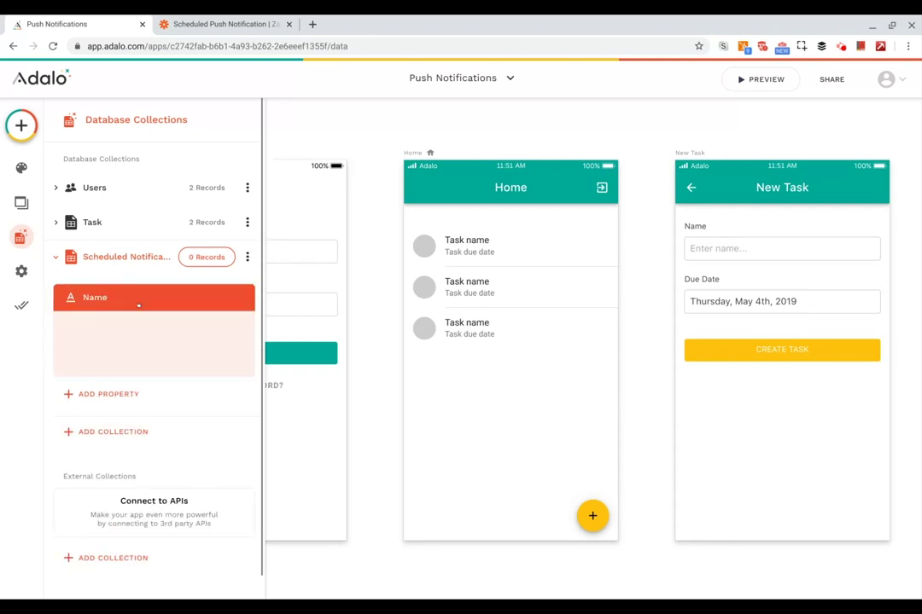
double_click(111, 390)
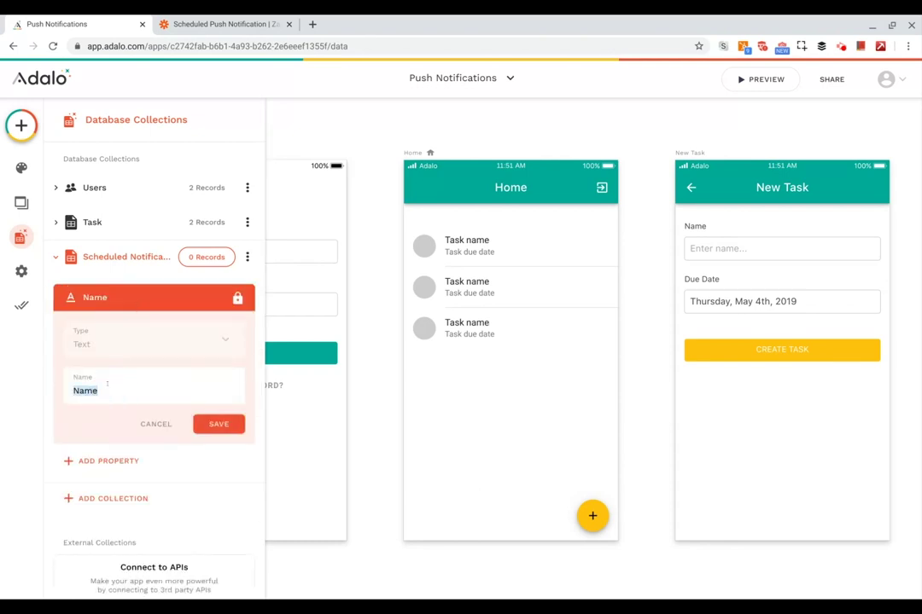
text(Title)
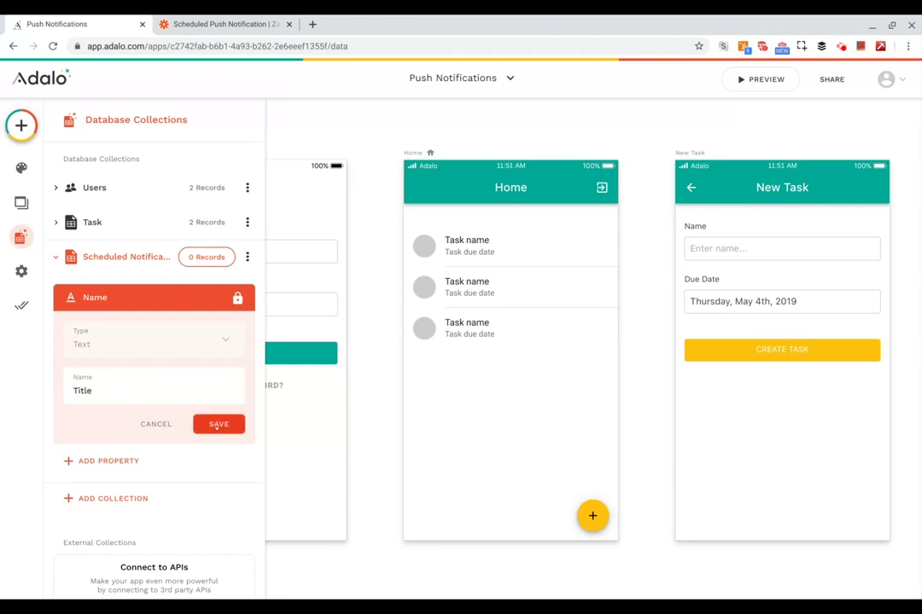
click(219, 425)
- Add a text property named Body to the Scheduled Notifications collection
click(117, 331)
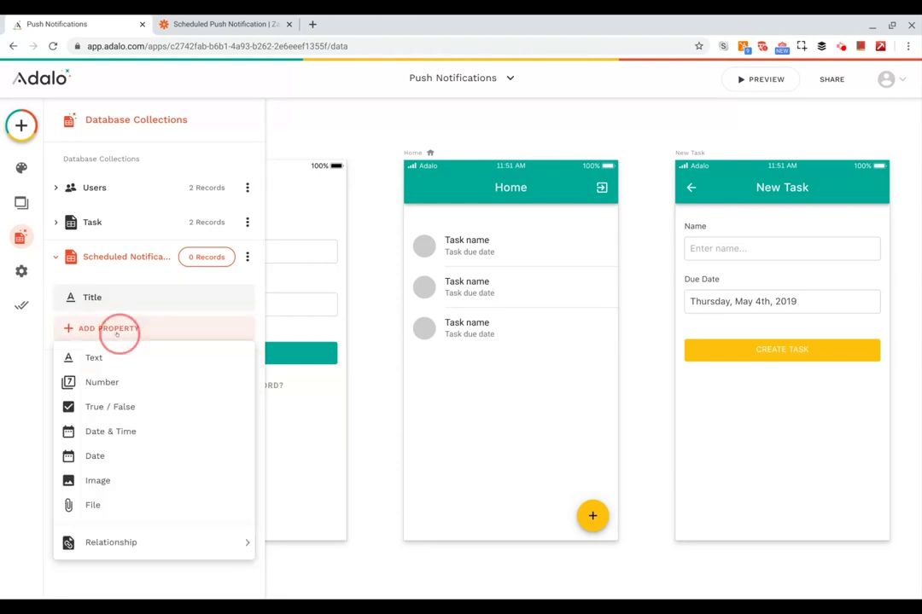
click(115, 357)
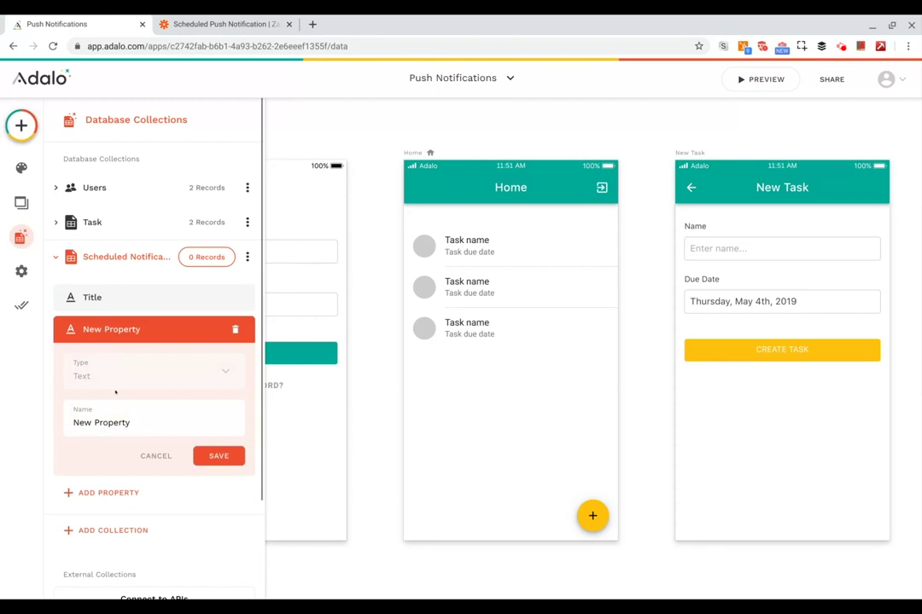
triple_click(111, 416)
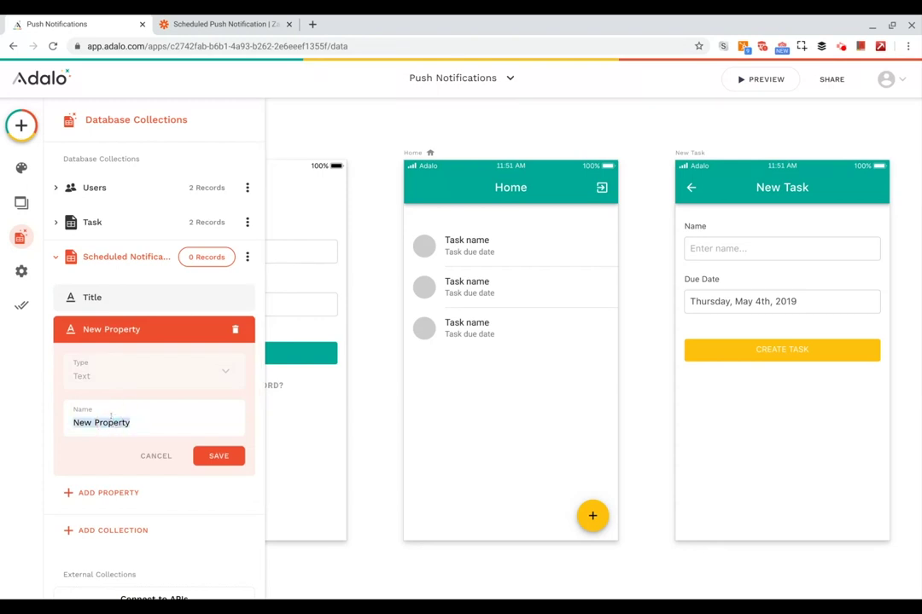
text(Body)
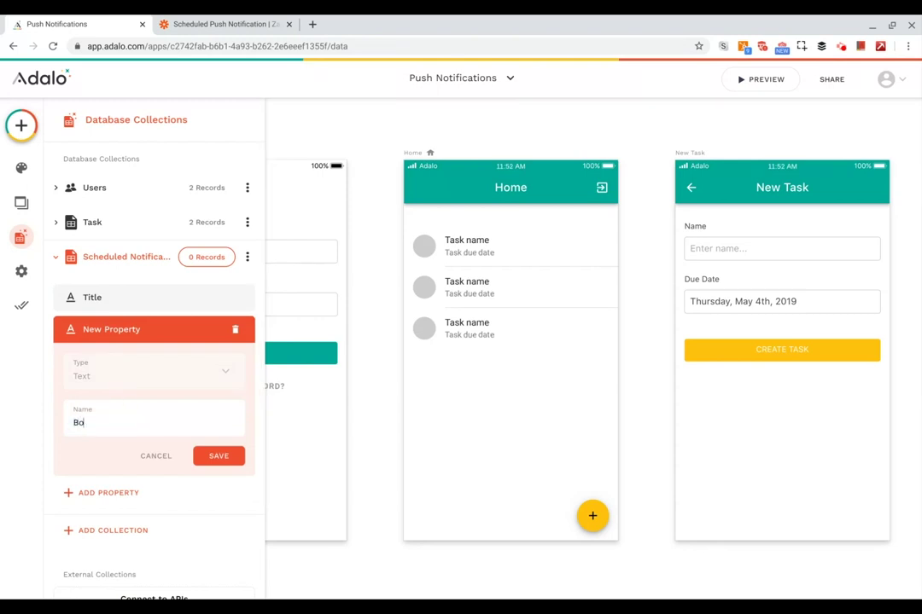
click(218, 457)
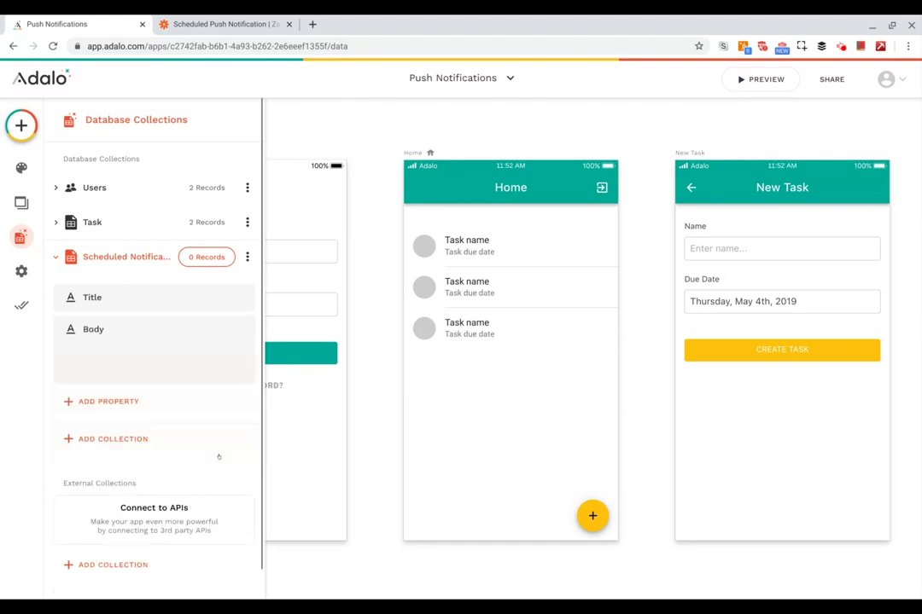
- Add a date property named Scheduled Date to the Scheduled Notifications collection
click(109, 363)
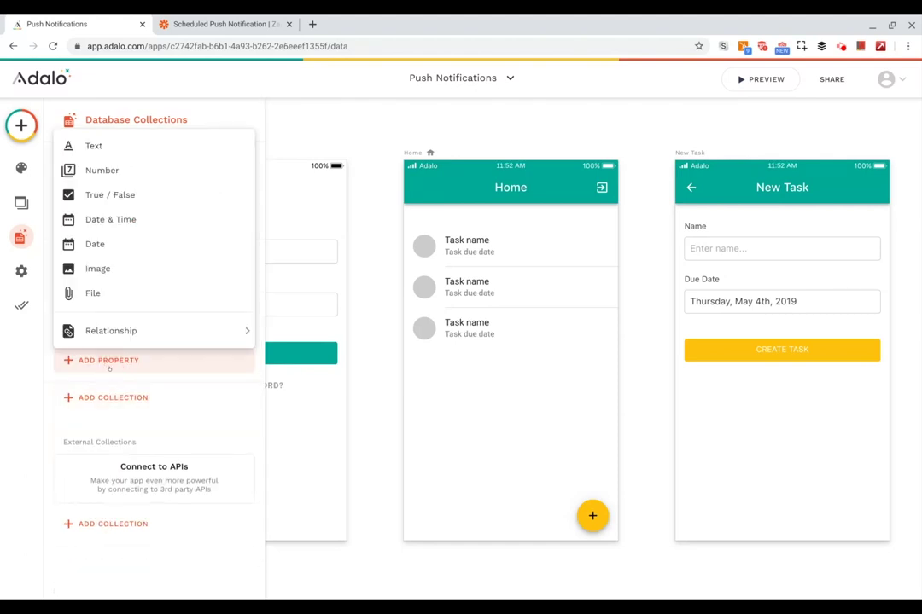
click(128, 243)
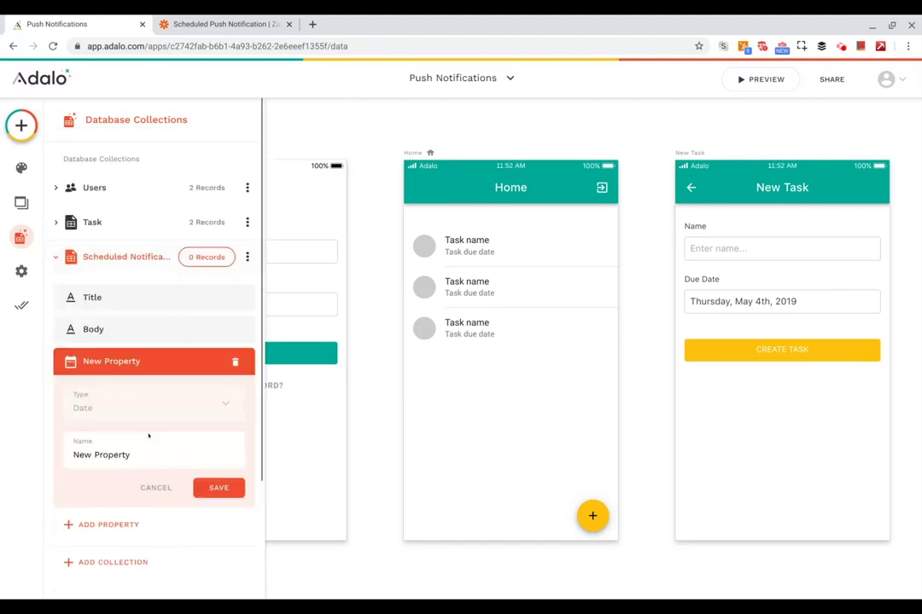
triple_click(140, 457)
text(Sch)
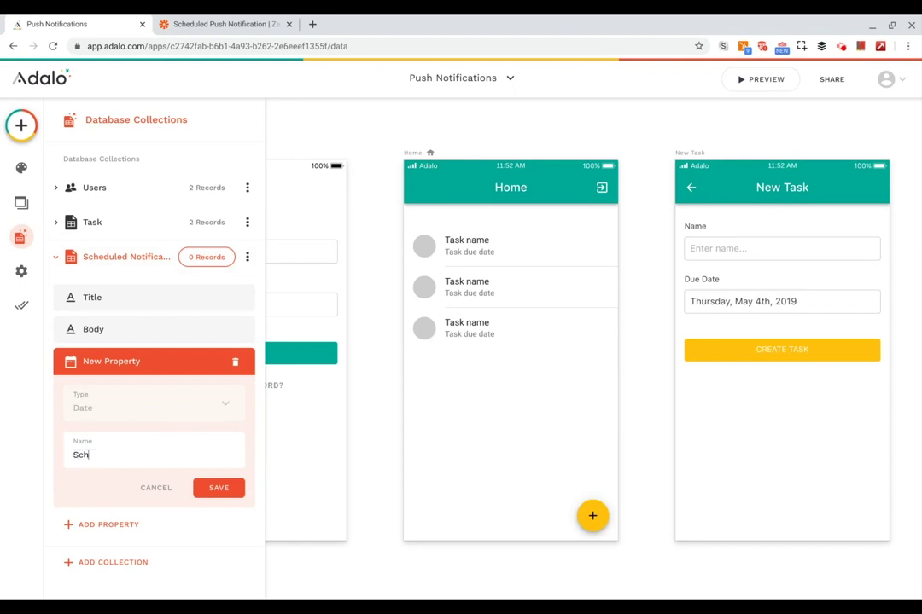
text(eduled Date)
key(Return)
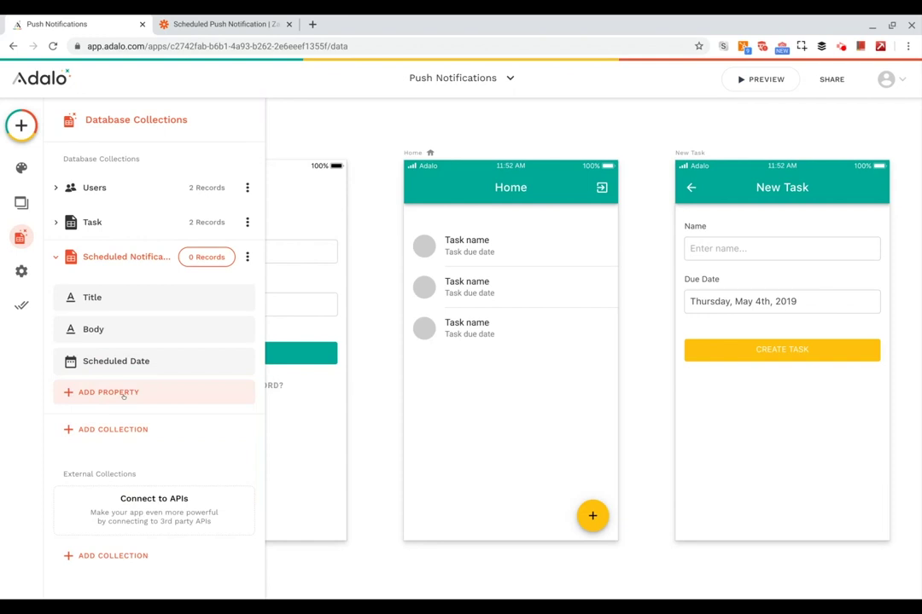
- Add a Users relationship named Recipient, where a user can have multiple scheduled notifications and each notification belongs to one user
click(124, 394)
mouse_move(156, 369)
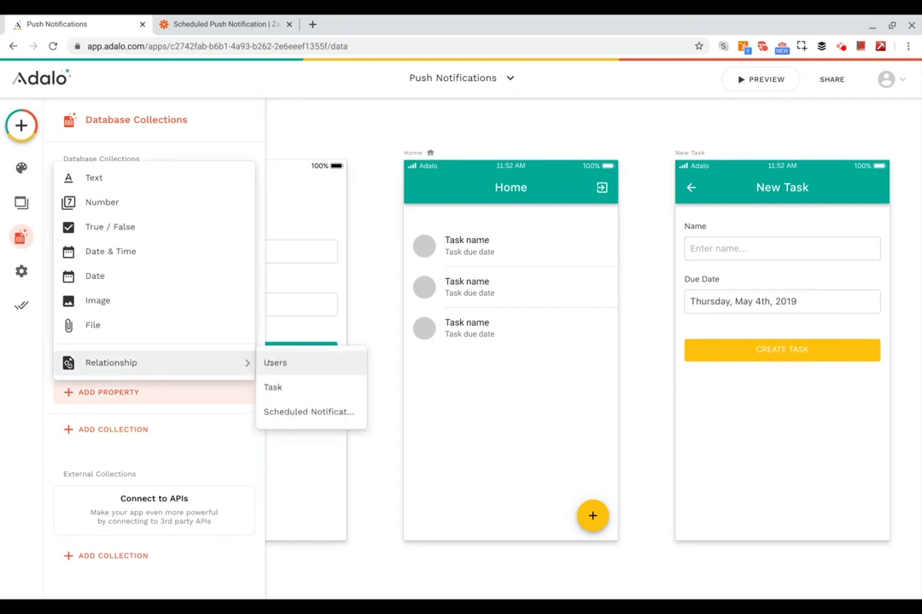
click(271, 363)
click(403, 276)
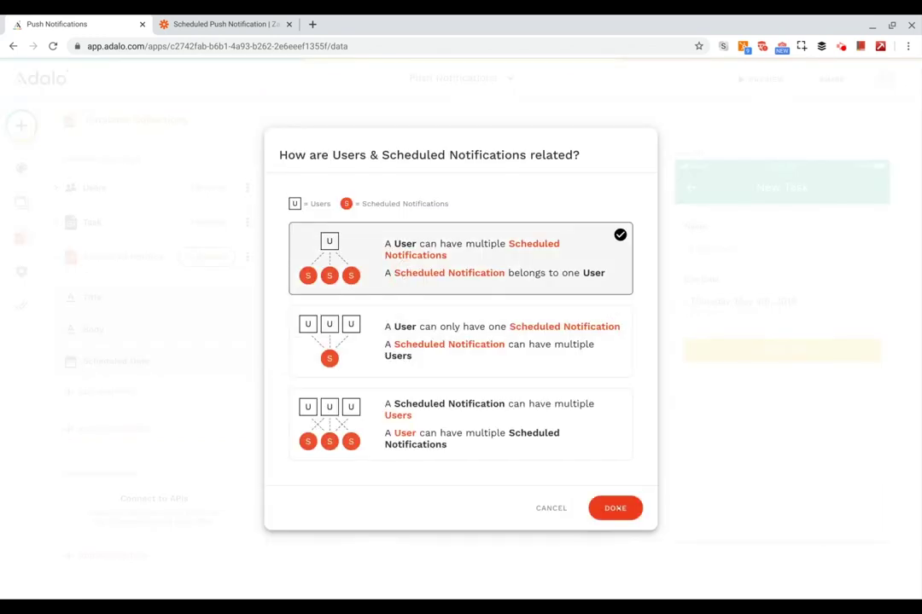
click(616, 509)
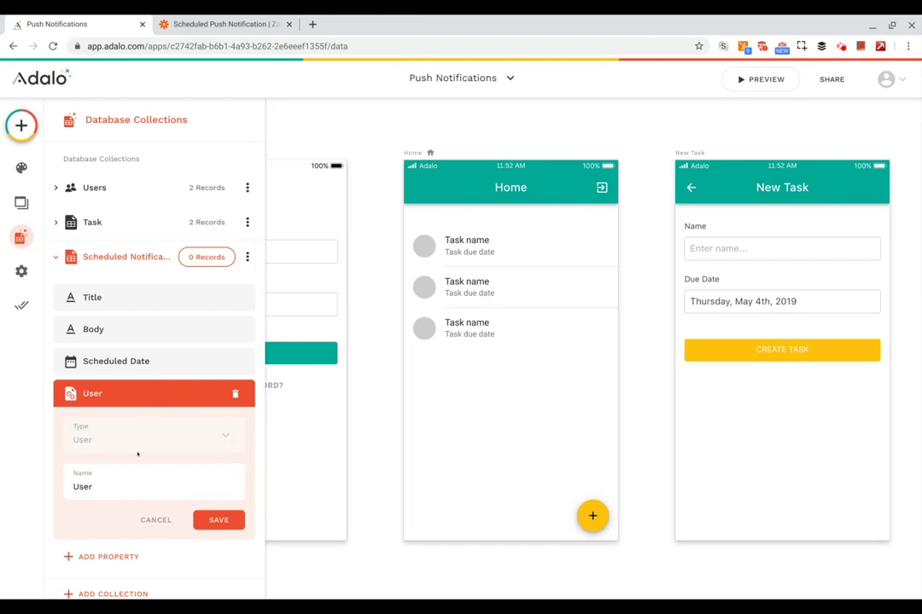
double_click(105, 487)
text(Recipient)
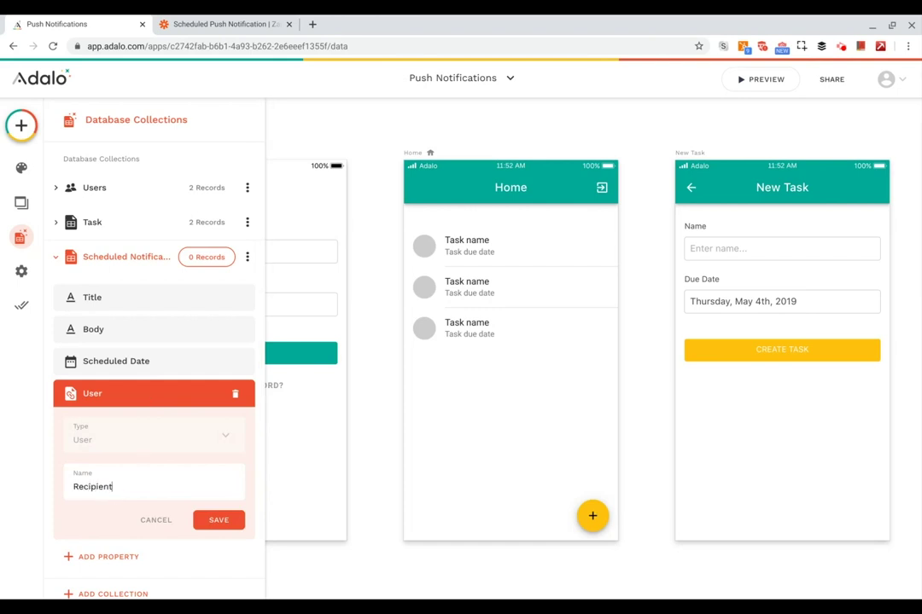
click(208, 520)
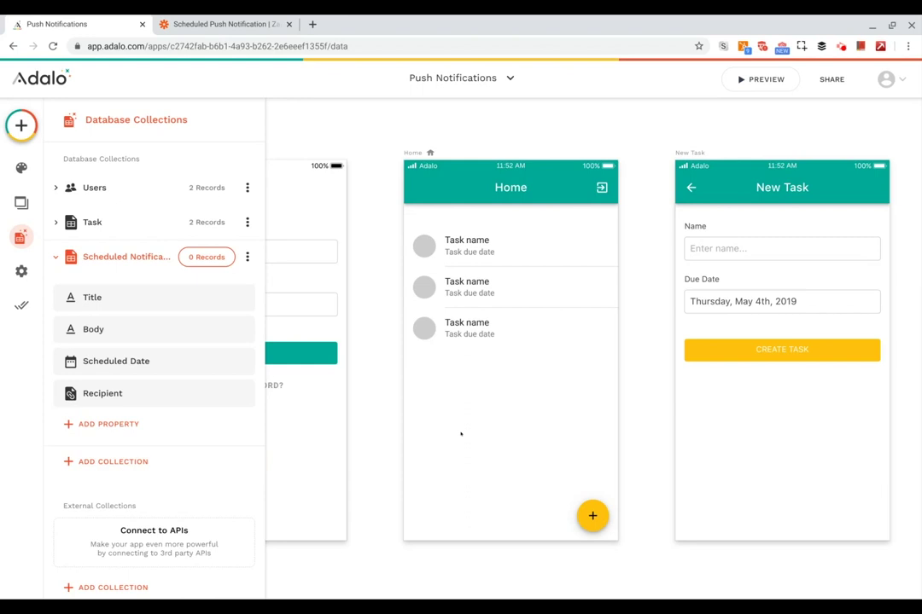
- Add an action that creates a Scheduled Notification to the submit button of the New Task form
click(715, 352)
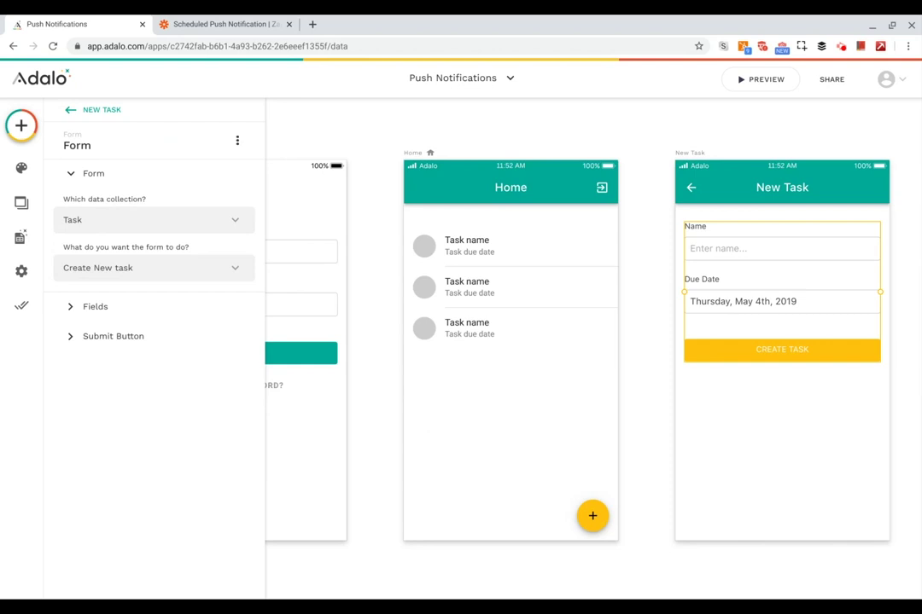
click(173, 340)
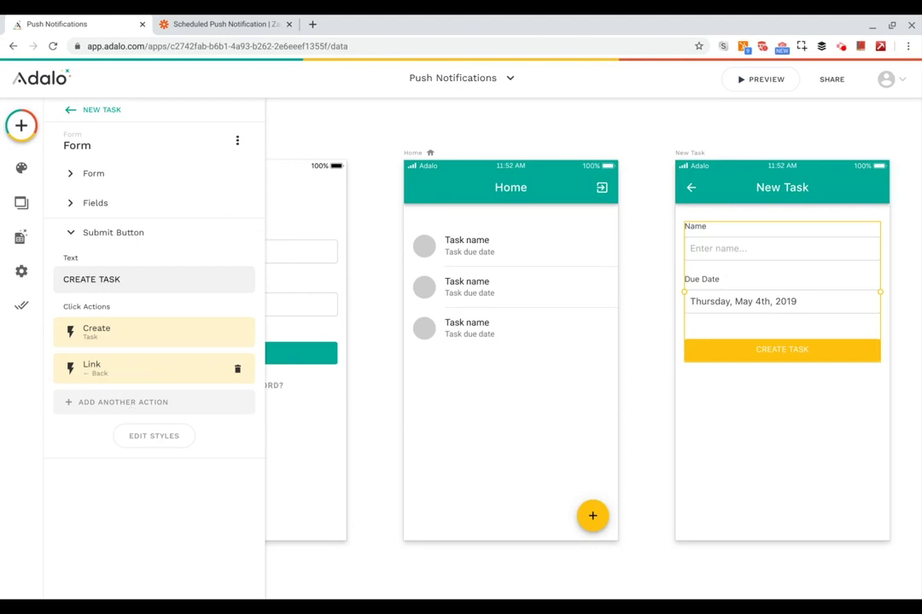
click(123, 402)
mouse_move(152, 242)
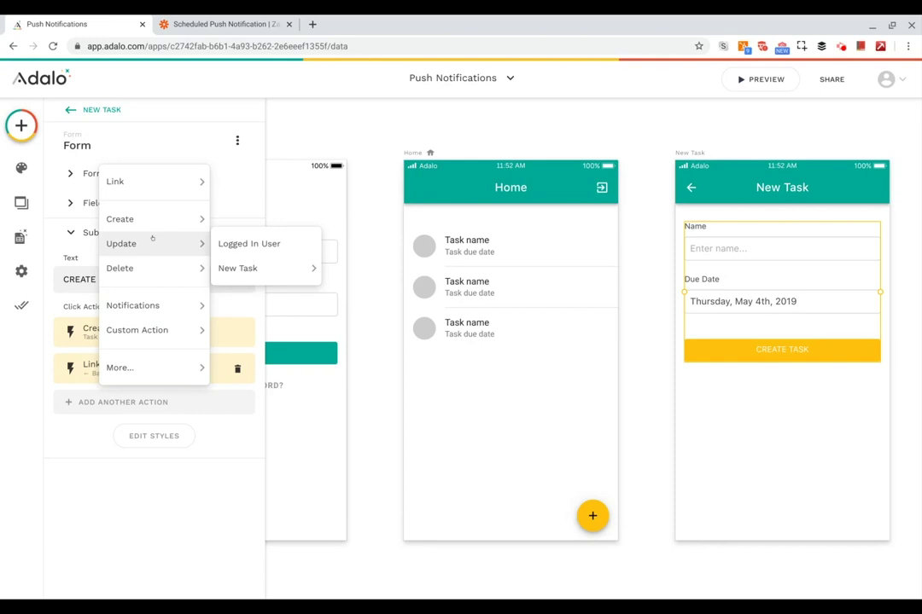
mouse_move(153, 219)
click(278, 266)
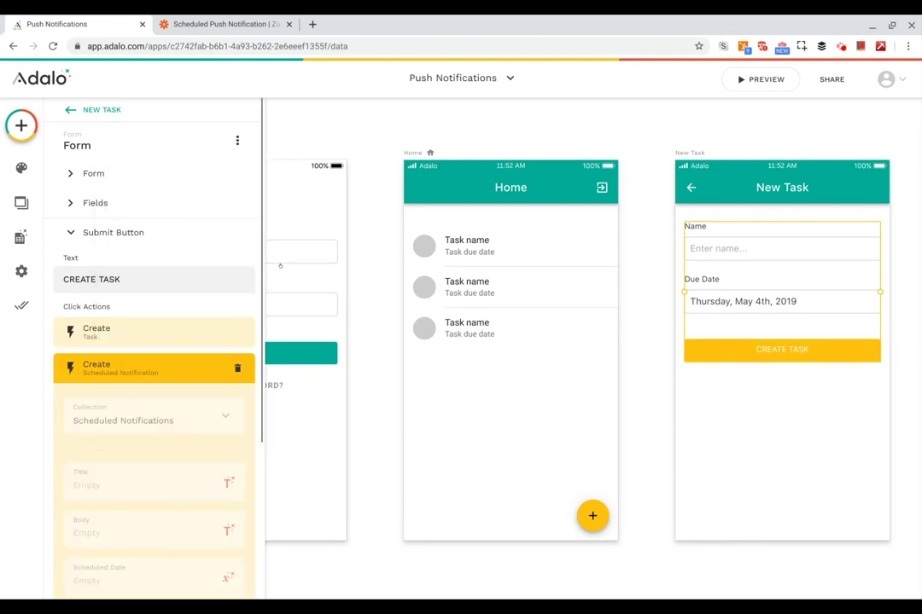
- Set the Title in the Create Scheduled Notification action to "Task Due Soon"
scroll(191, 356, down, 3)
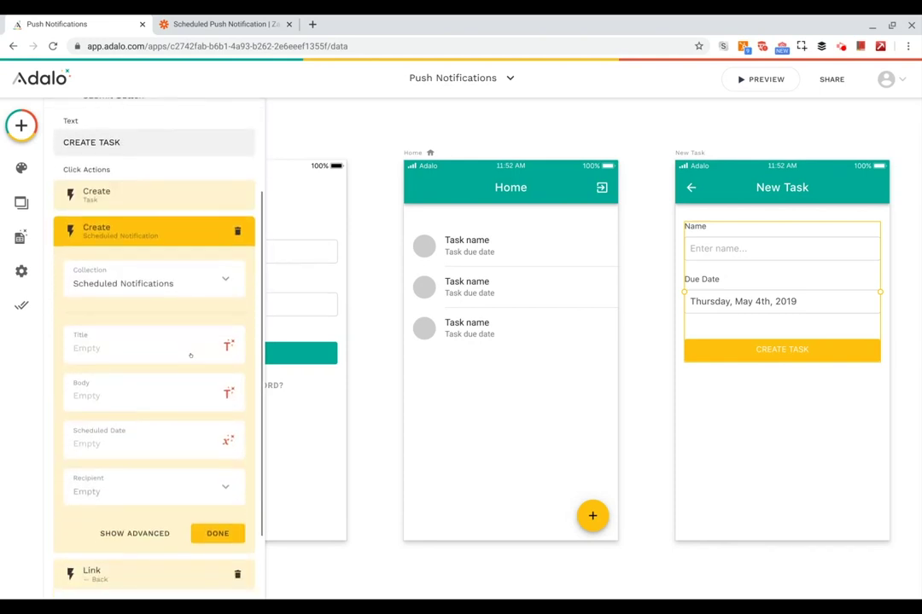
scroll(179, 358, up, 1)
click(142, 362)
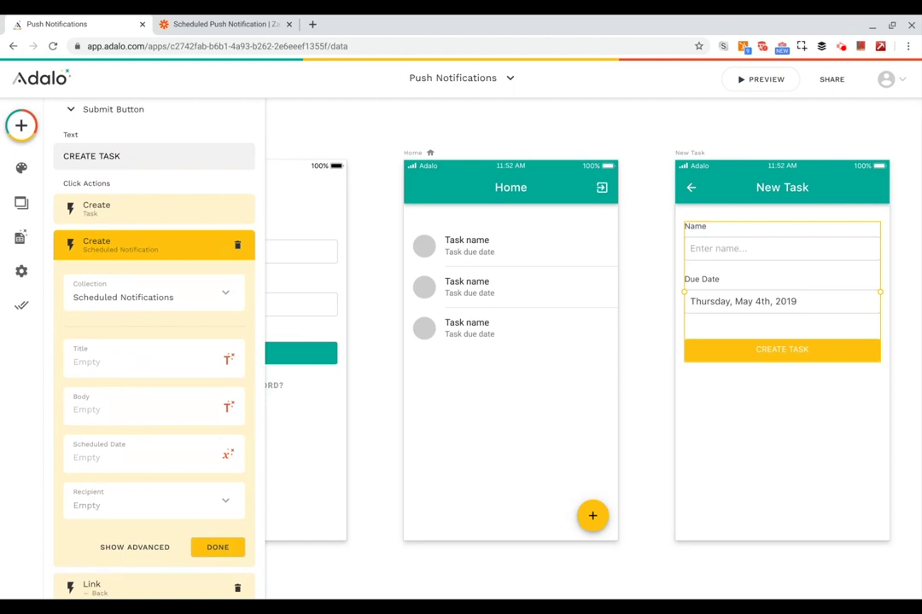
text(Task Due Soon)
- Set the Body in the Create Scheduled Notification action to the new task's Name
click(127, 403)
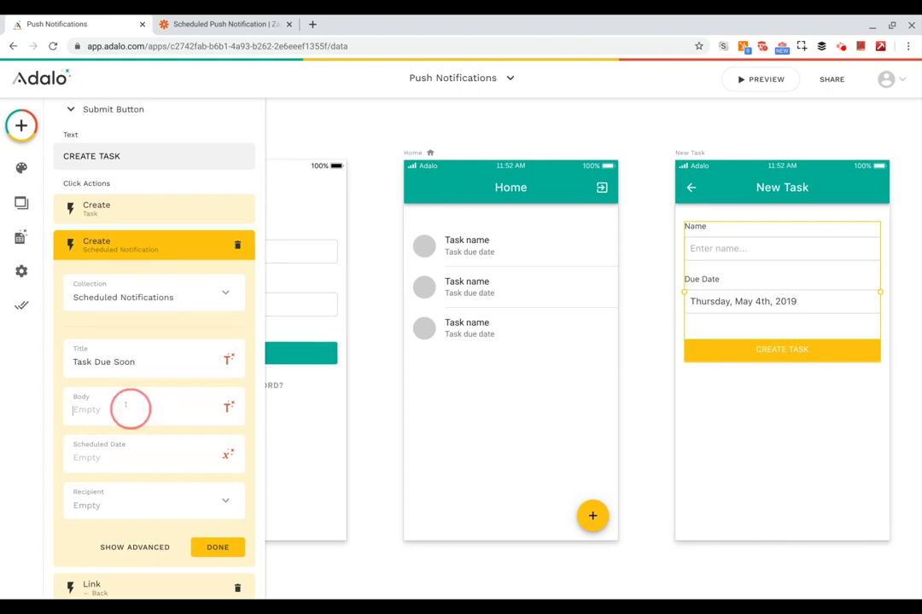
click(227, 407)
mouse_move(247, 197)
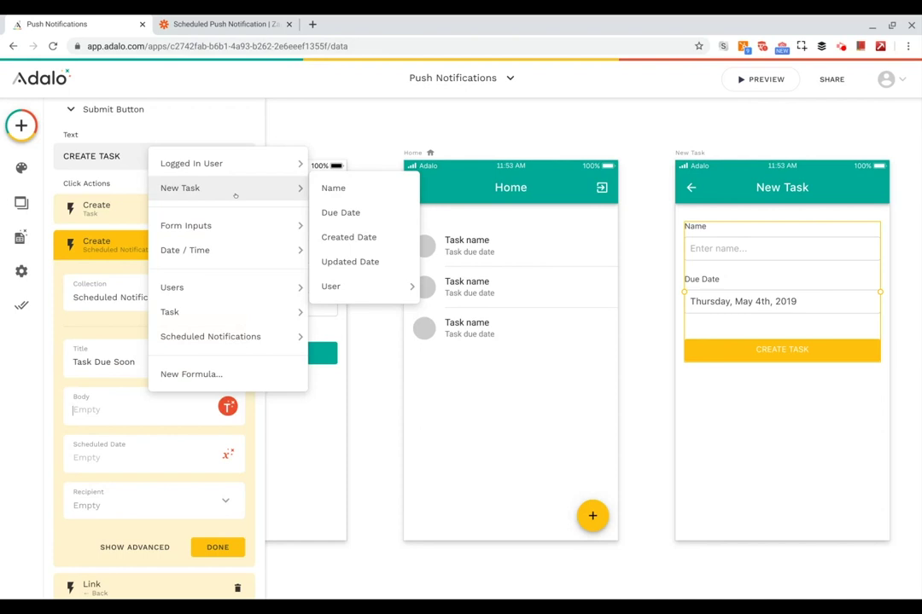
click(323, 188)
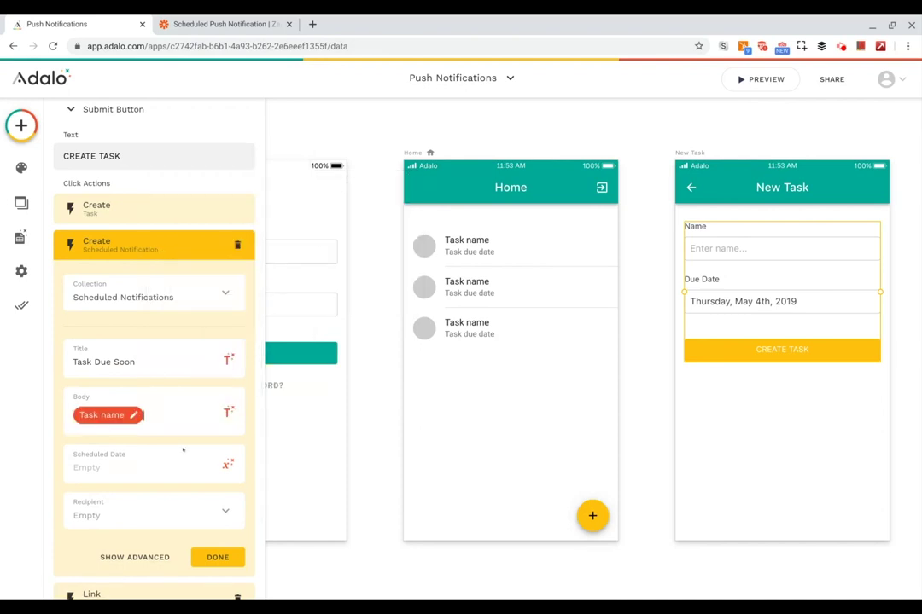
- Set the Scheduled Date in the Create Scheduled Notification action to the new task's Due Date with -1 appended
scroll(152, 462, down, 1)
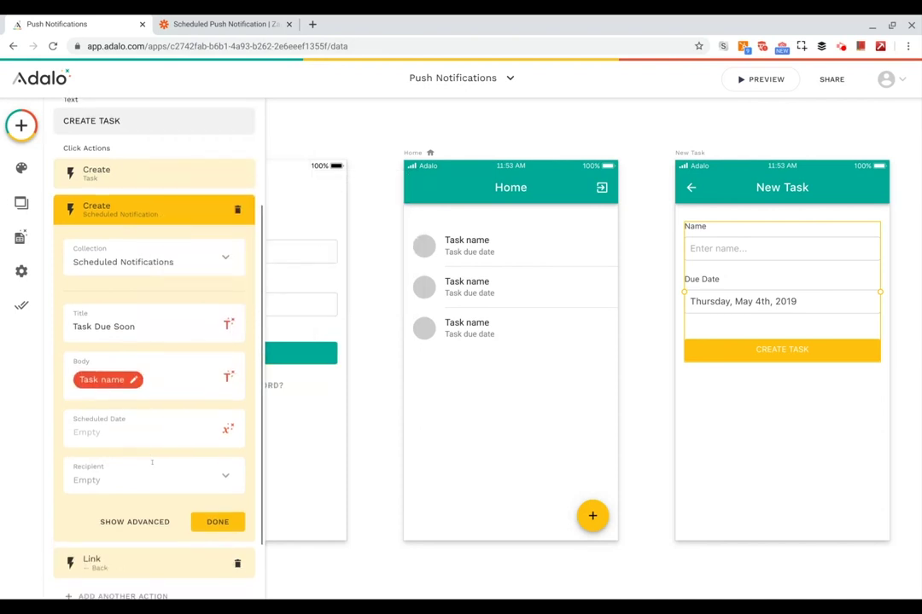
click(98, 432)
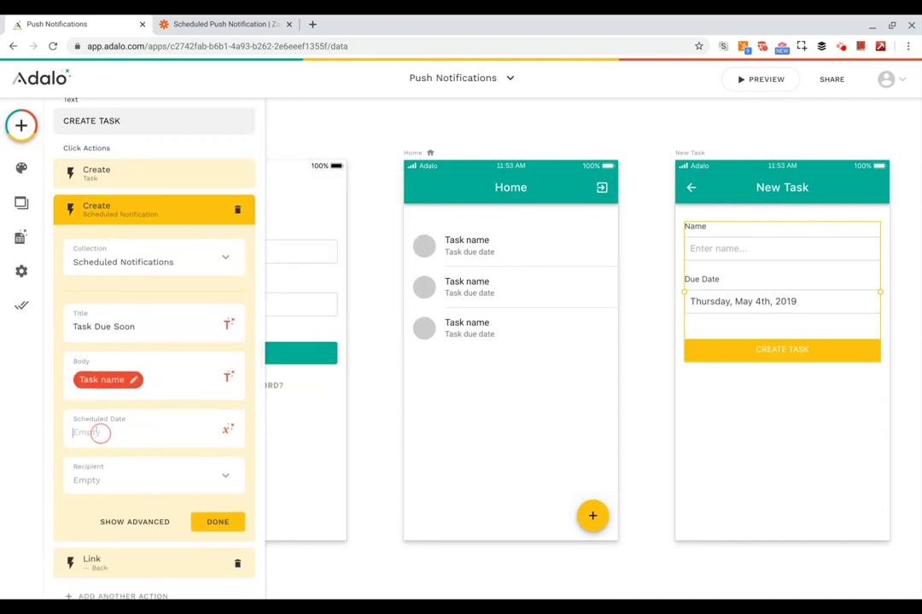
click(227, 430)
mouse_move(230, 210)
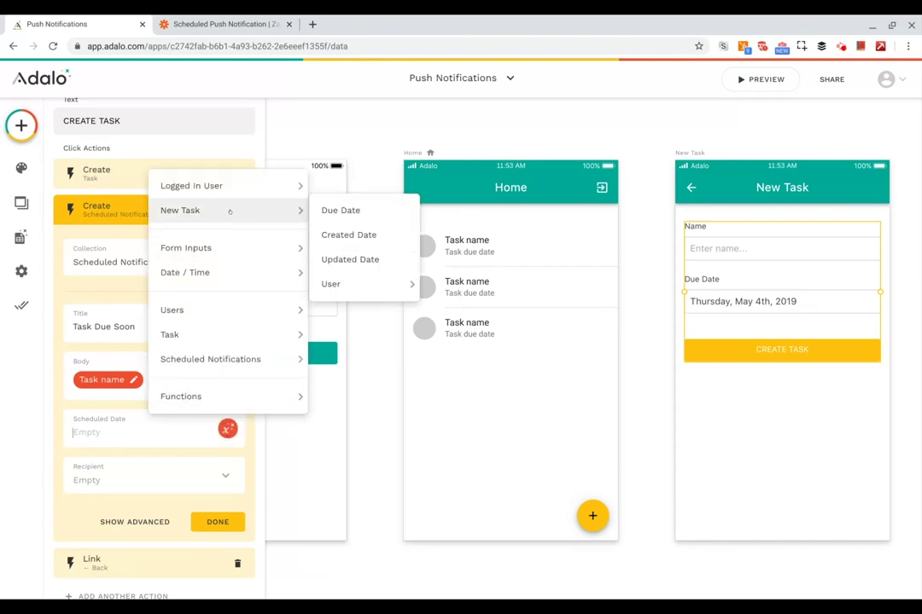
click(334, 210)
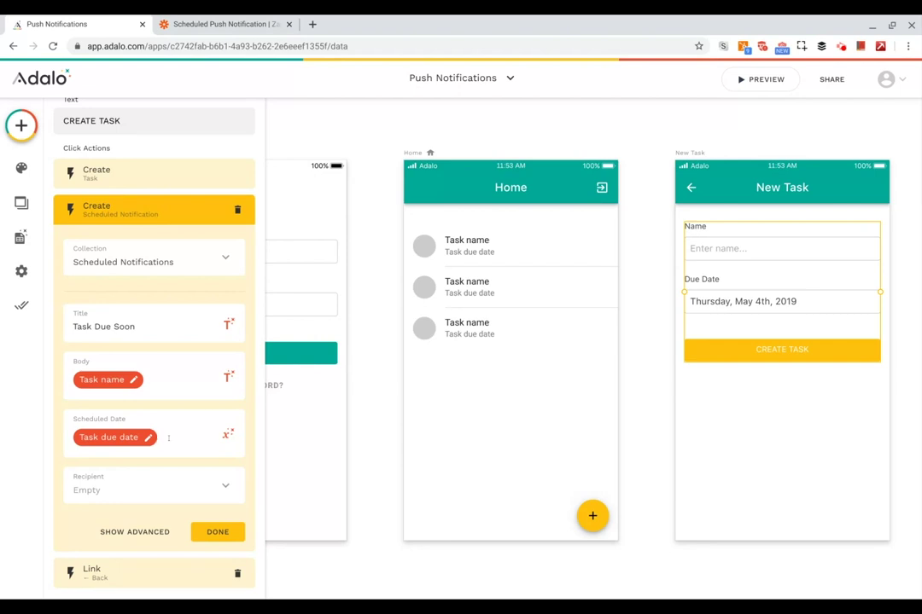
text(-1)
- Choose the Recipient for the scheduled notification and finish configuring the create action
click(224, 487)
click(116, 316)
click(218, 531)
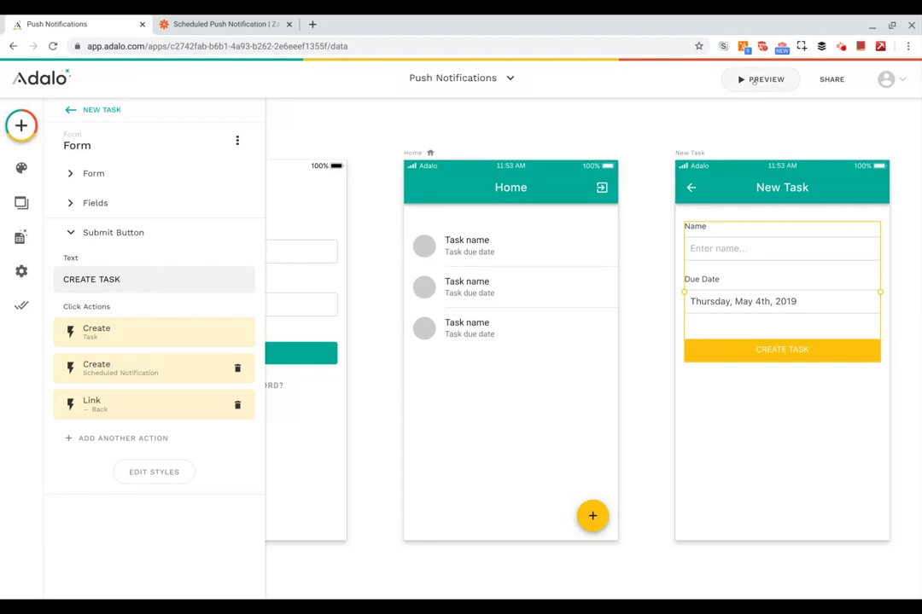
- Preview the app and create a task named "Mow the lawn" with a due date of June 20, 2020
click(754, 80)
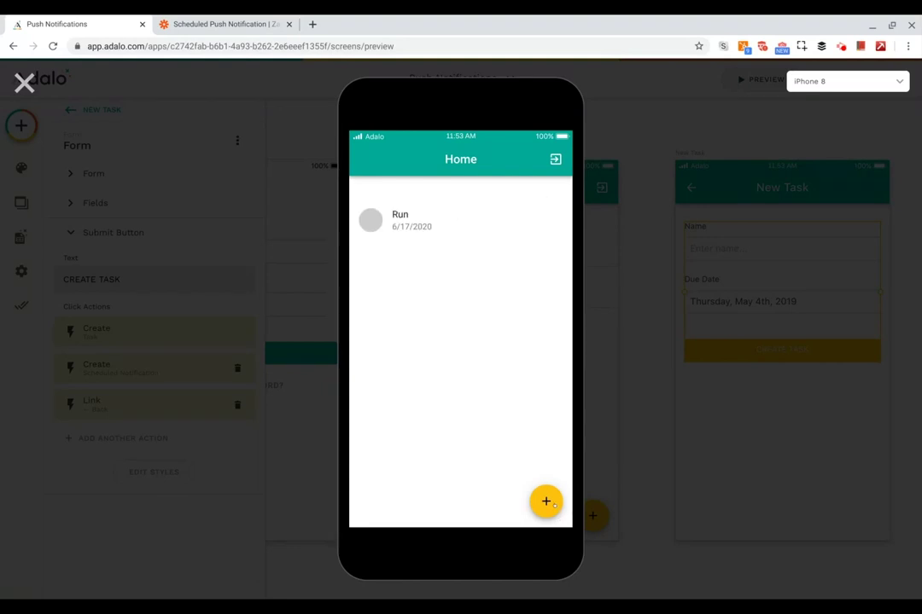
click(546, 501)
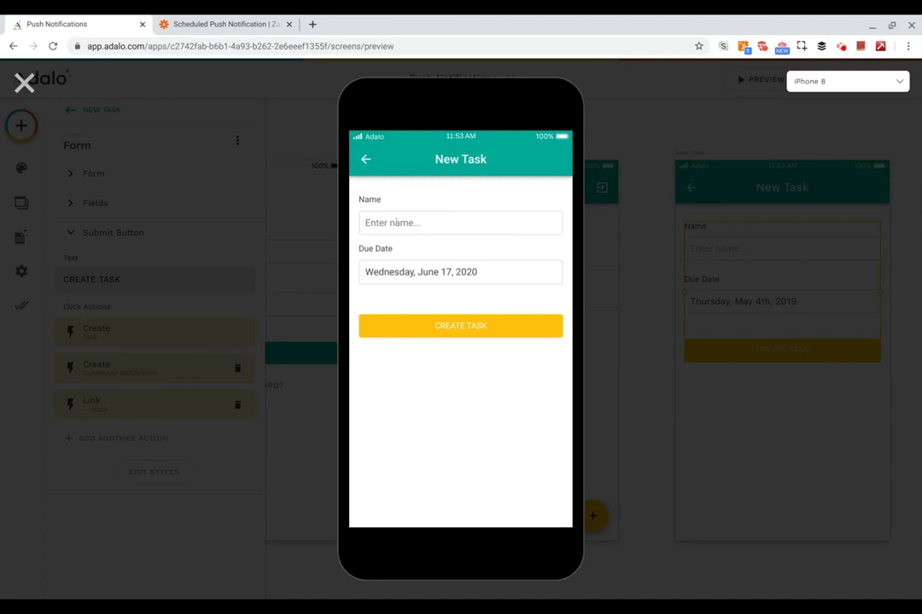
text(Mow the lawn)
click(425, 275)
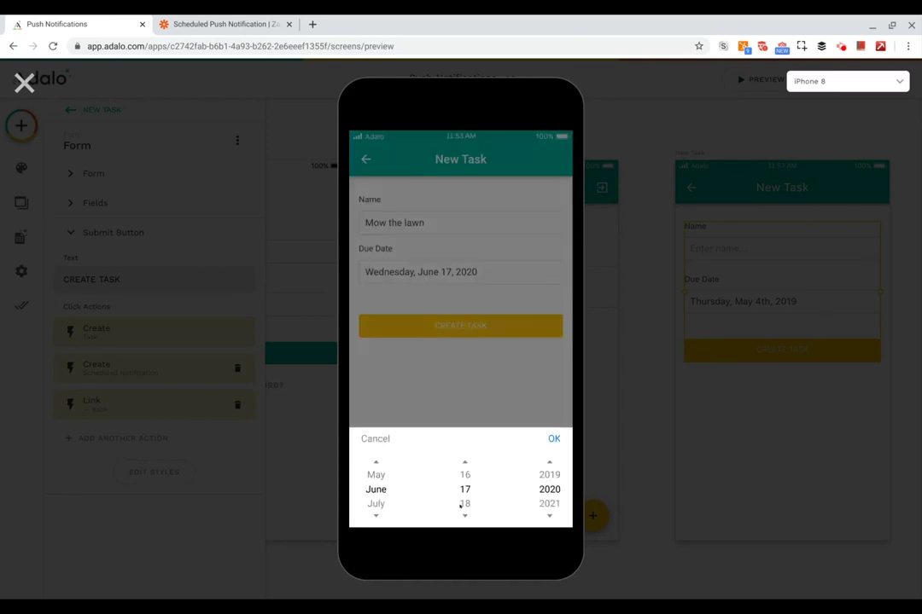
click(462, 505)
click(461, 504)
click(462, 505)
click(554, 439)
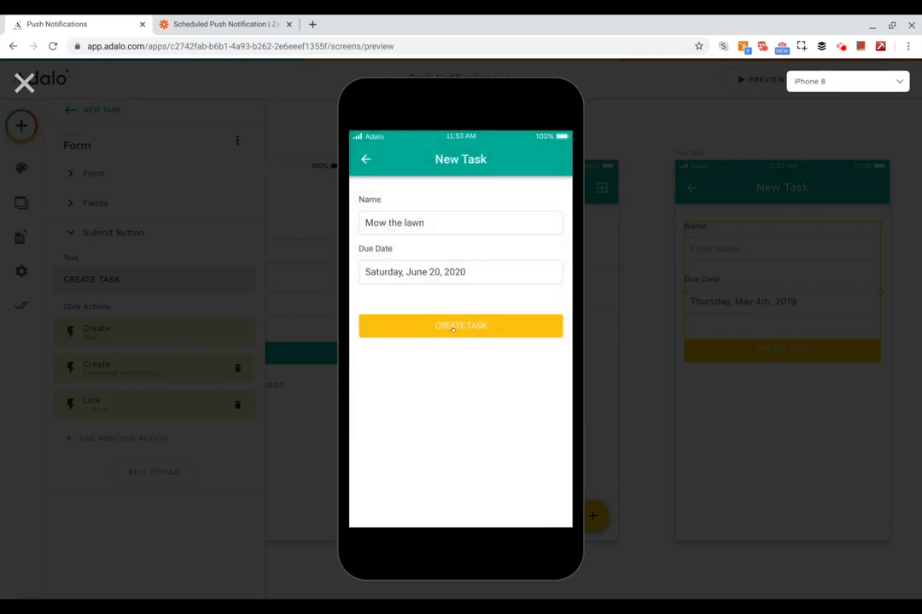
click(453, 329)
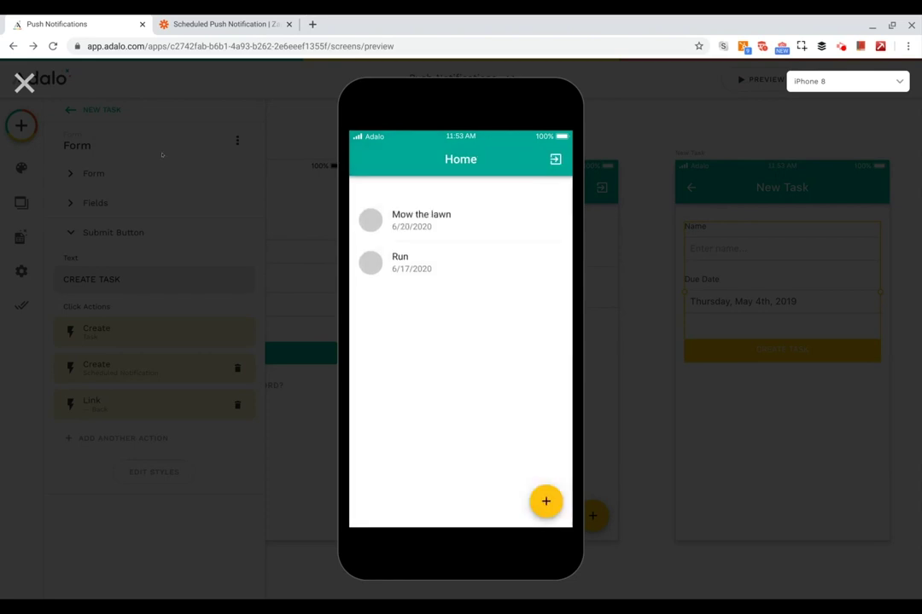
- Close the app preview and check the records of the Scheduled Notifications collection in the database
click(24, 82)
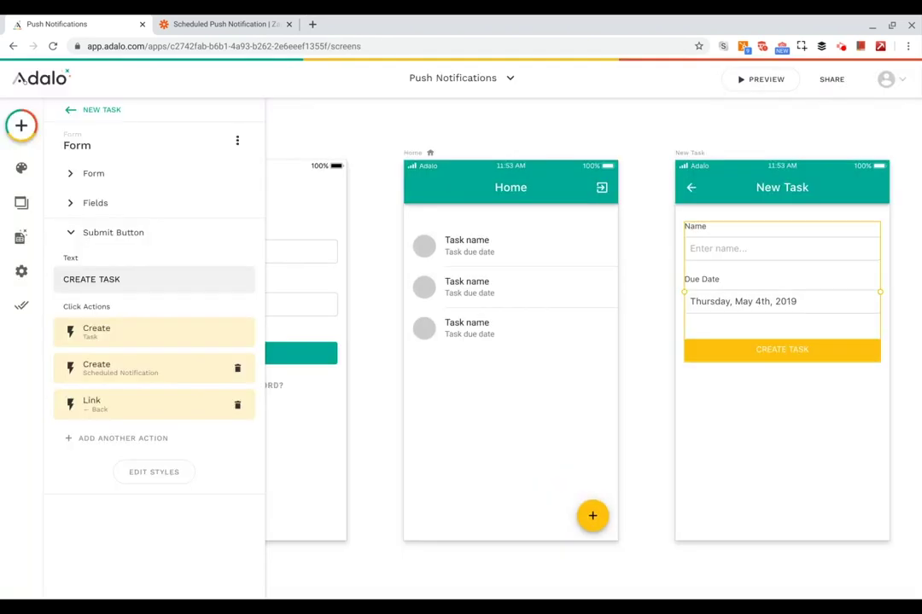
click(19, 236)
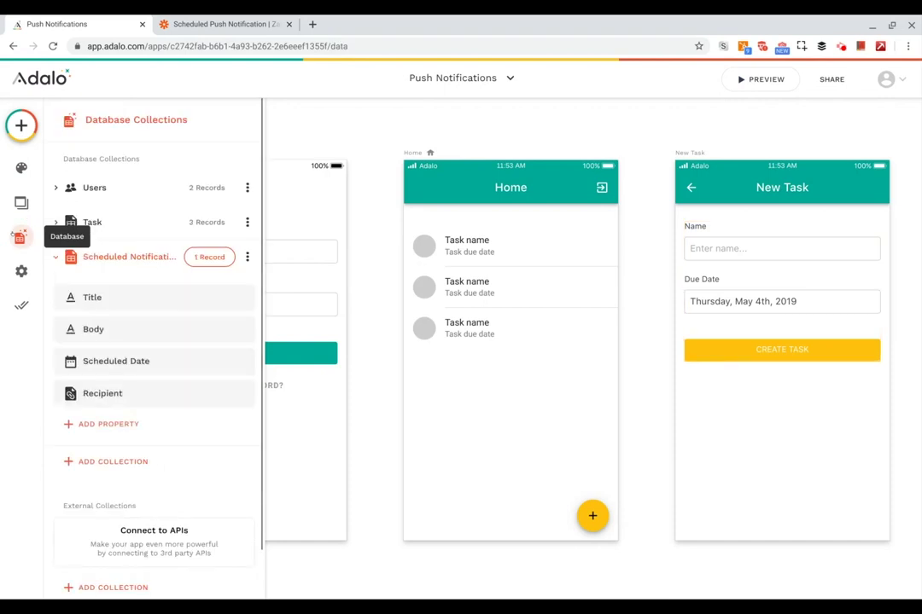
click(204, 257)
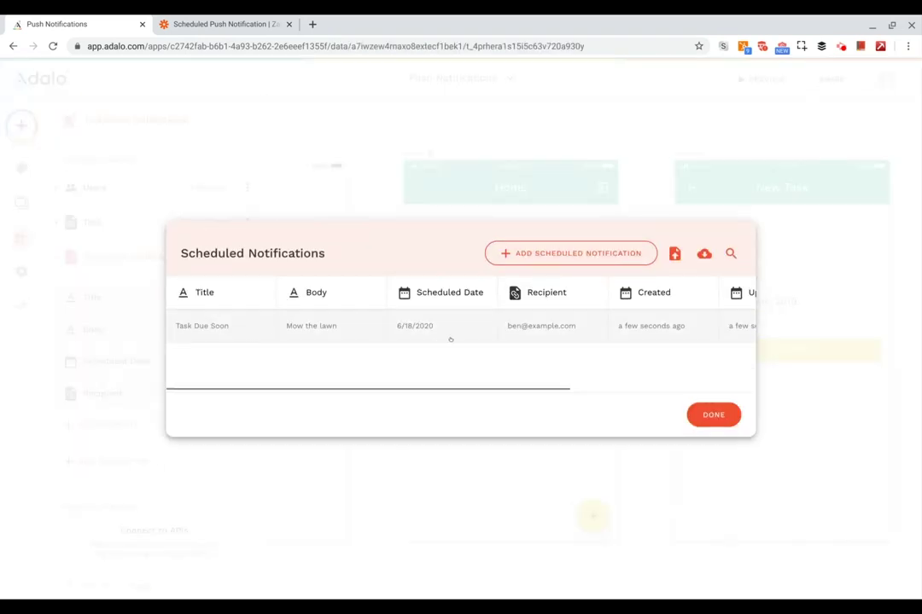
click(714, 415)
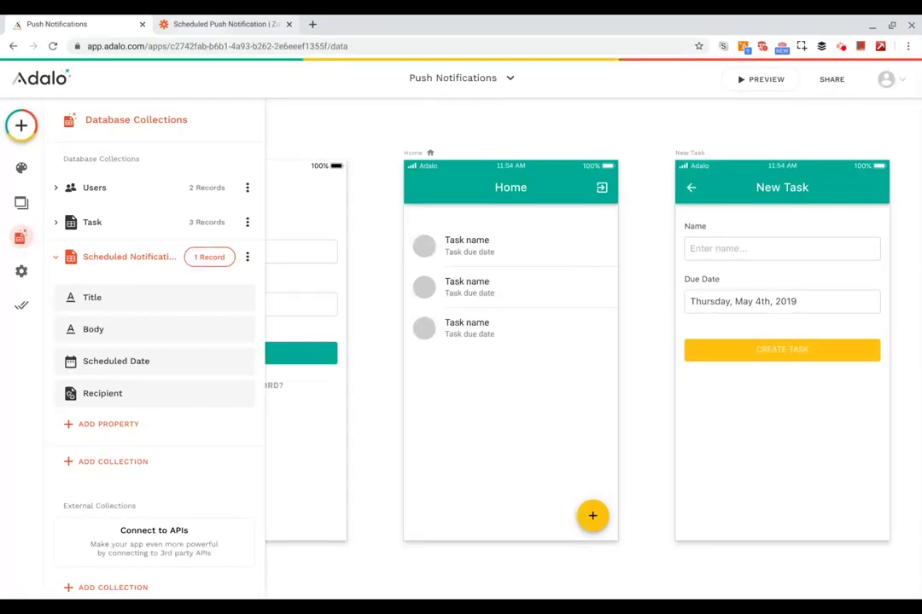
- Switch to the Scheduled Push Notification Zap in Zapier and use Adalo's New Record event as its trigger
click(202, 27)
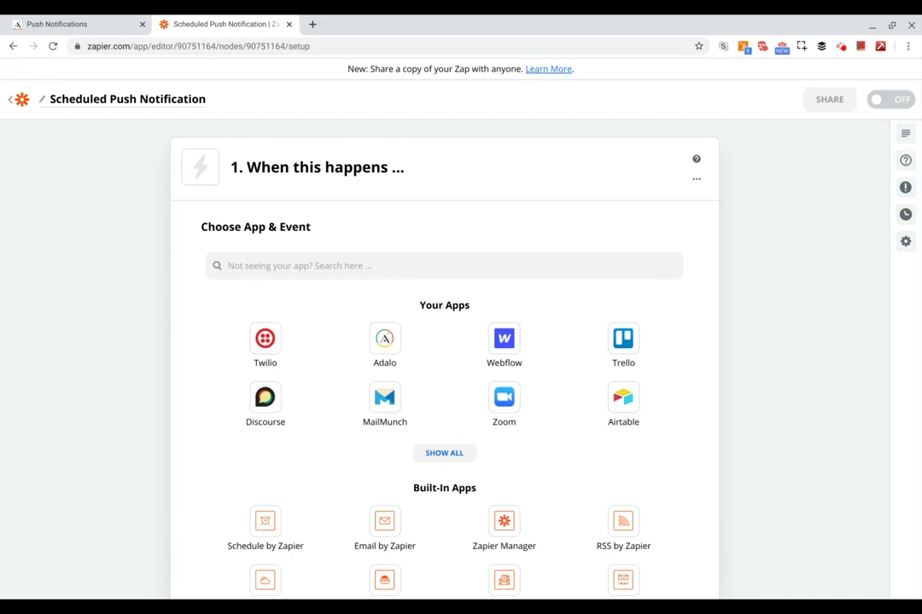
click(383, 338)
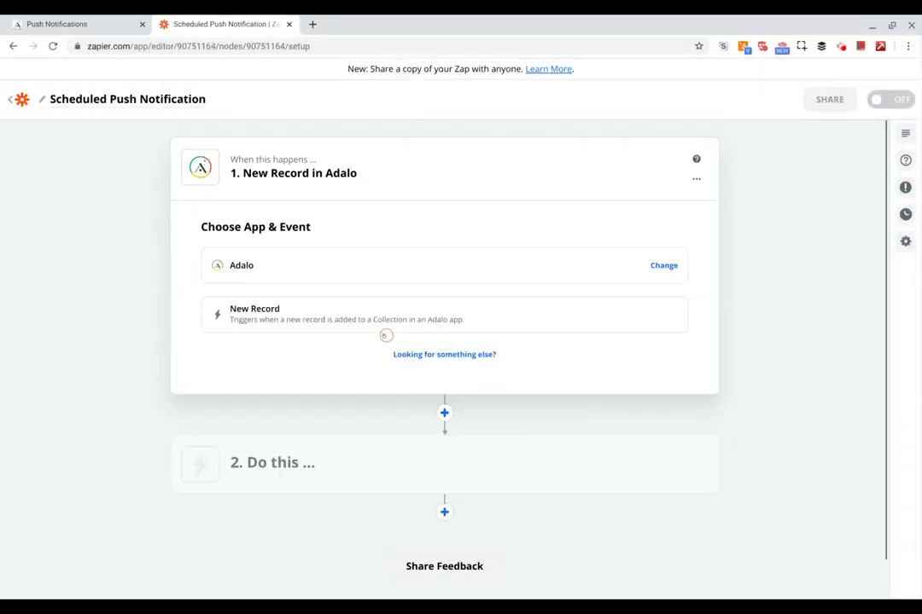
click(401, 354)
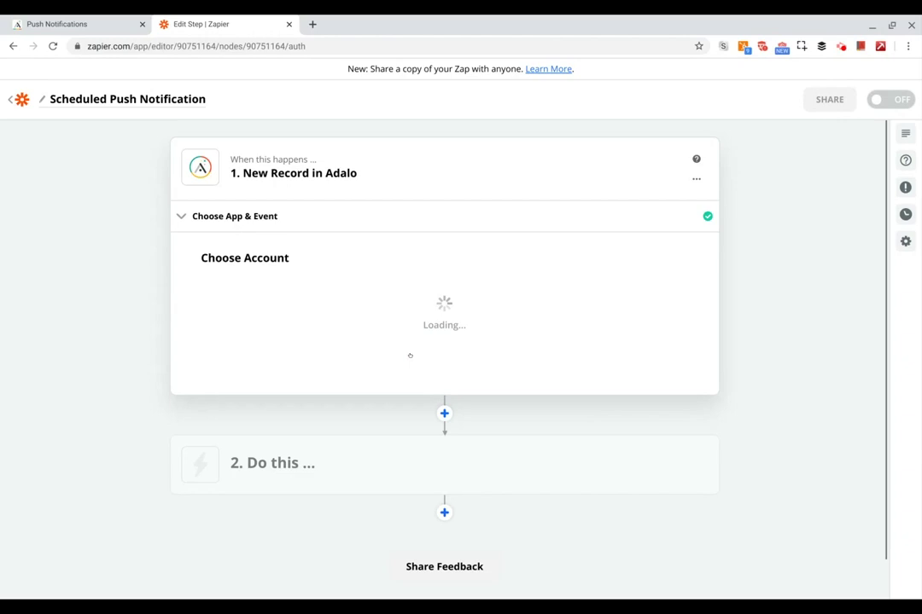
- Connect the New Record trigger to the Foundry (1.0.4) Adalo account
click(334, 313)
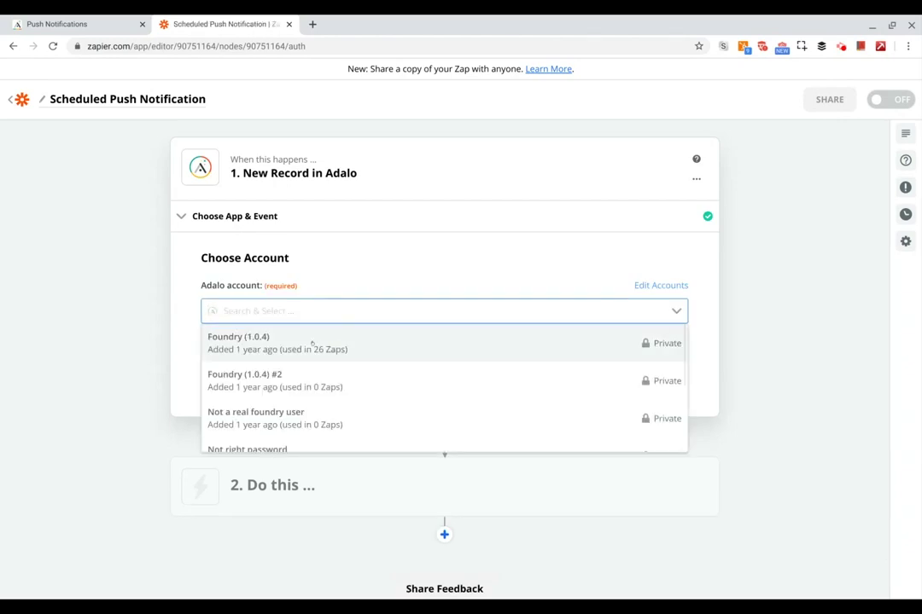
click(313, 344)
click(395, 367)
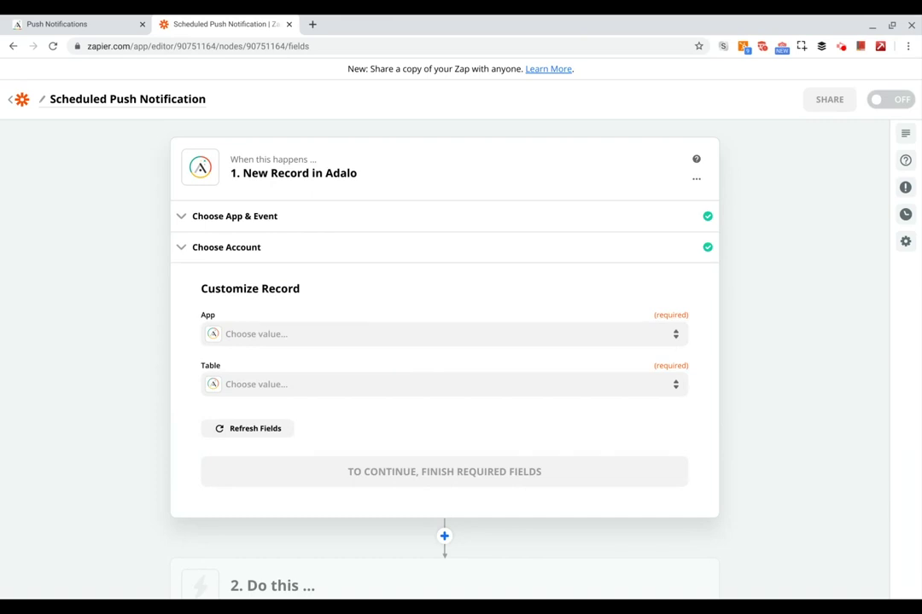
- Set the trigger's App to Push Notifications and its Table to Scheduled Notifications
click(353, 331)
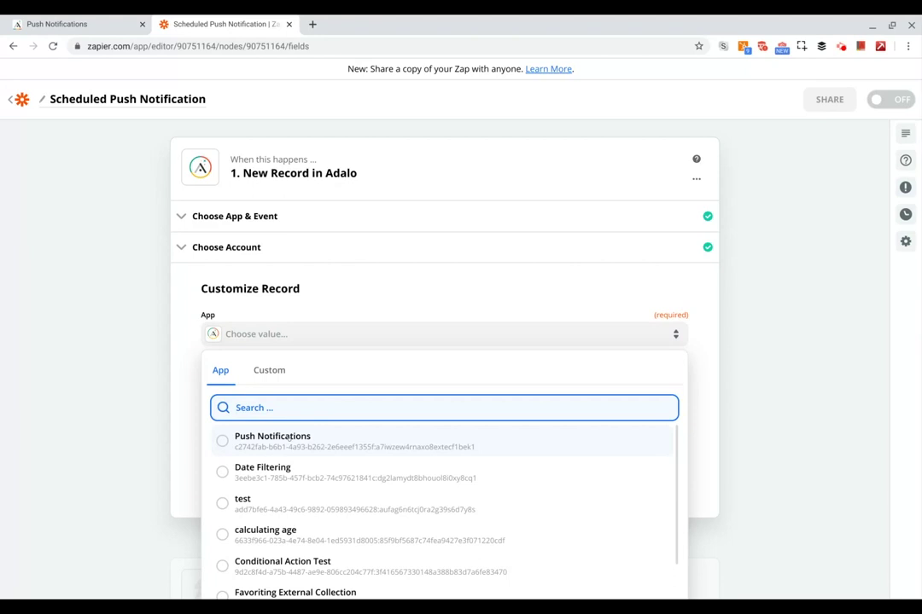
click(288, 439)
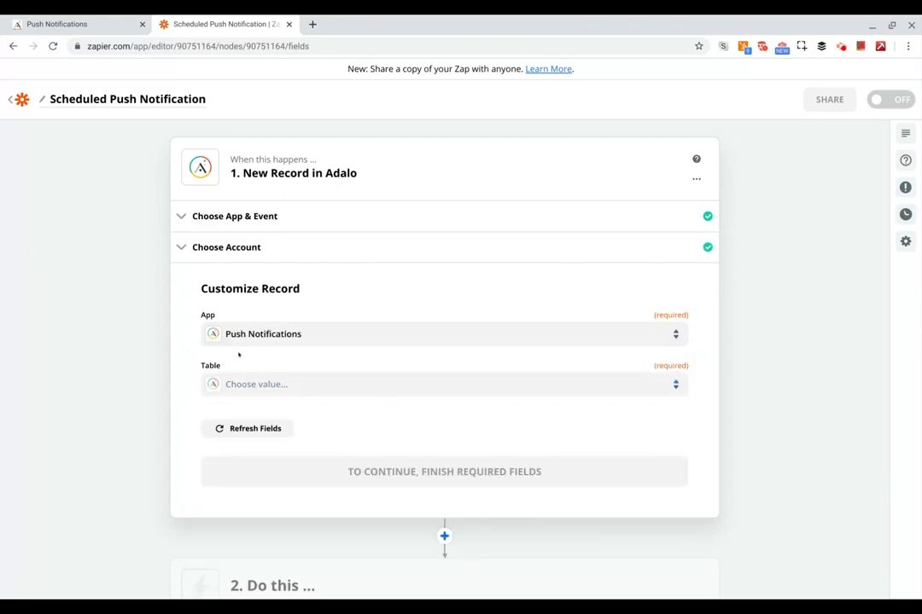
click(365, 388)
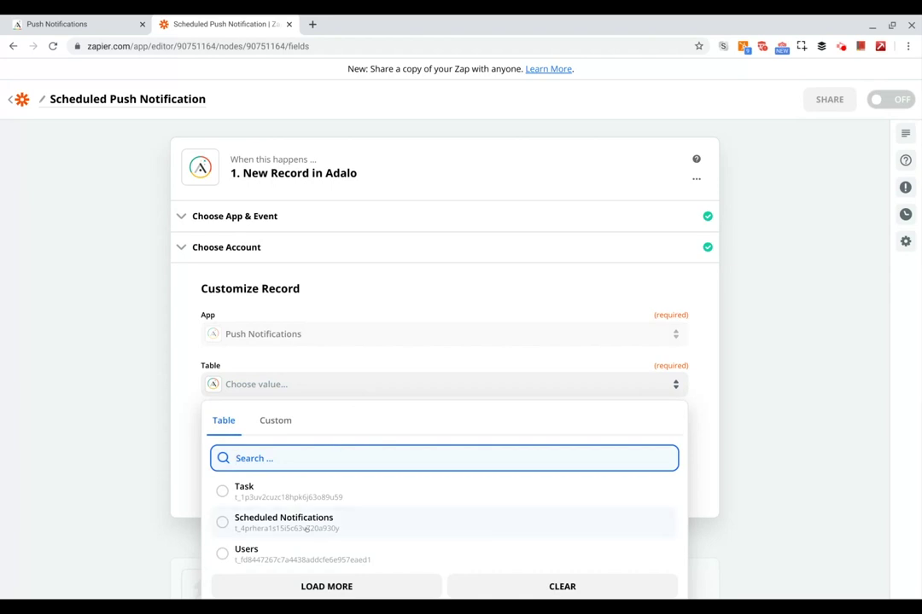
click(308, 522)
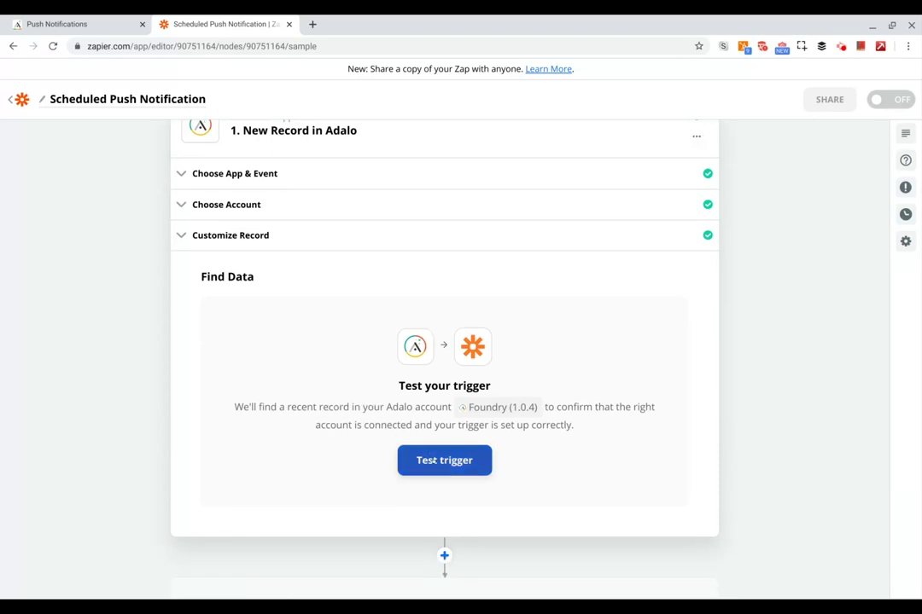
- Test the New Record trigger, review the sample record's fields, and continue to the Zap's second step
click(433, 461)
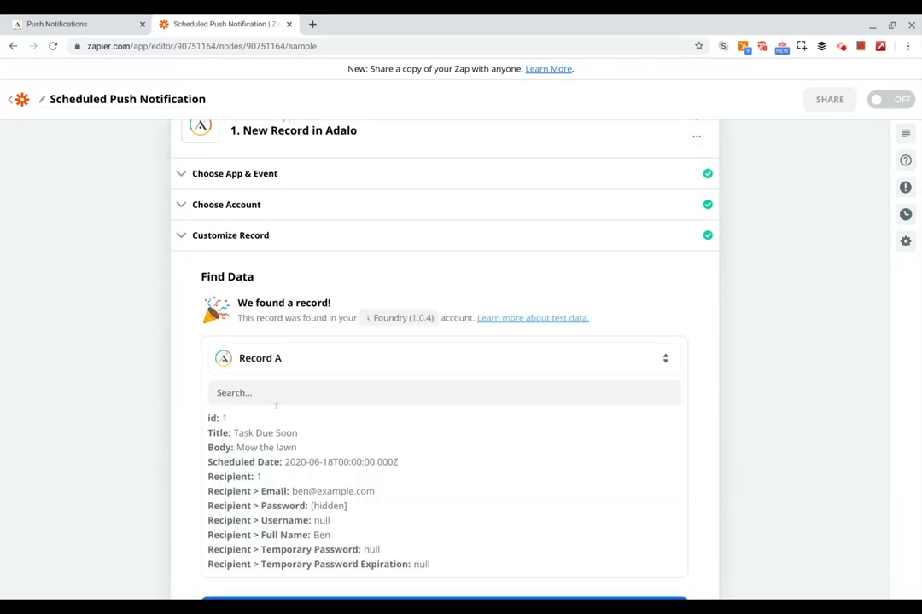
scroll(257, 412, down, 1)
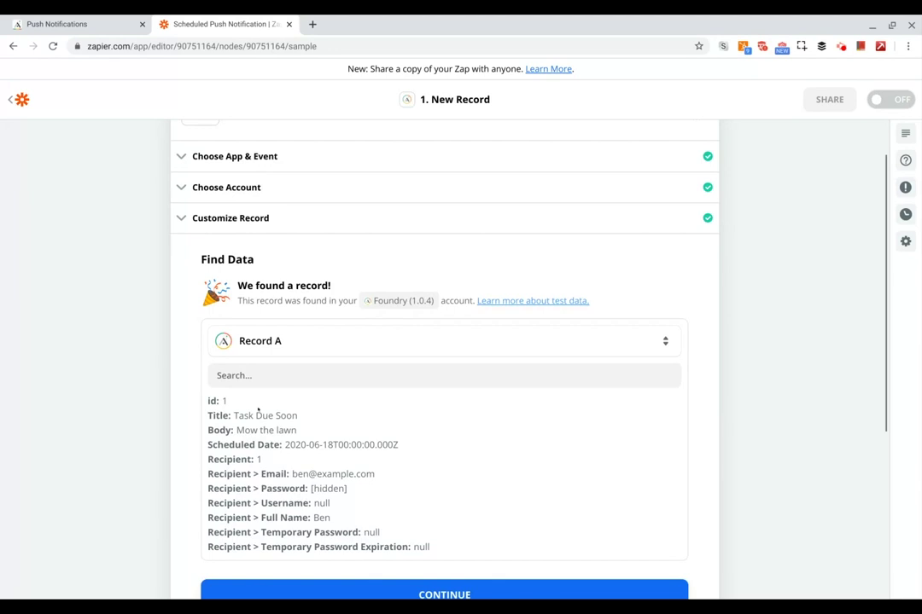
scroll(319, 415, down, 3)
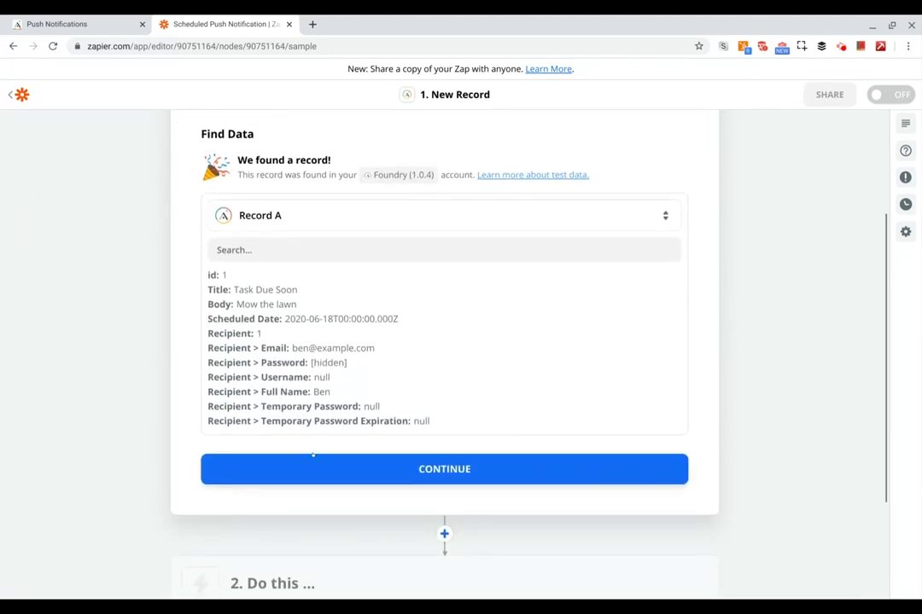
click(333, 471)
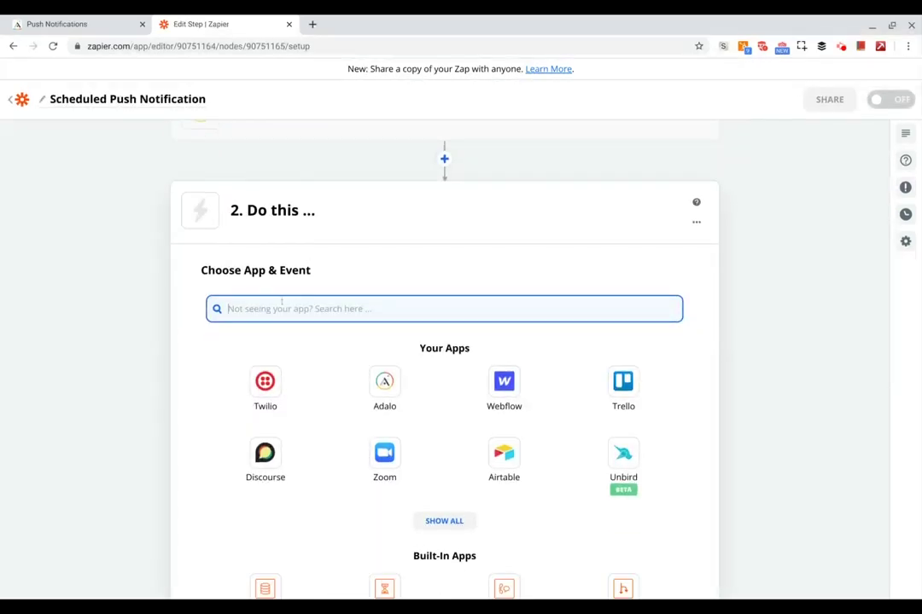
- Add Delay by Zapier as the Zap's second step, using the Delay Until event
text(delay)
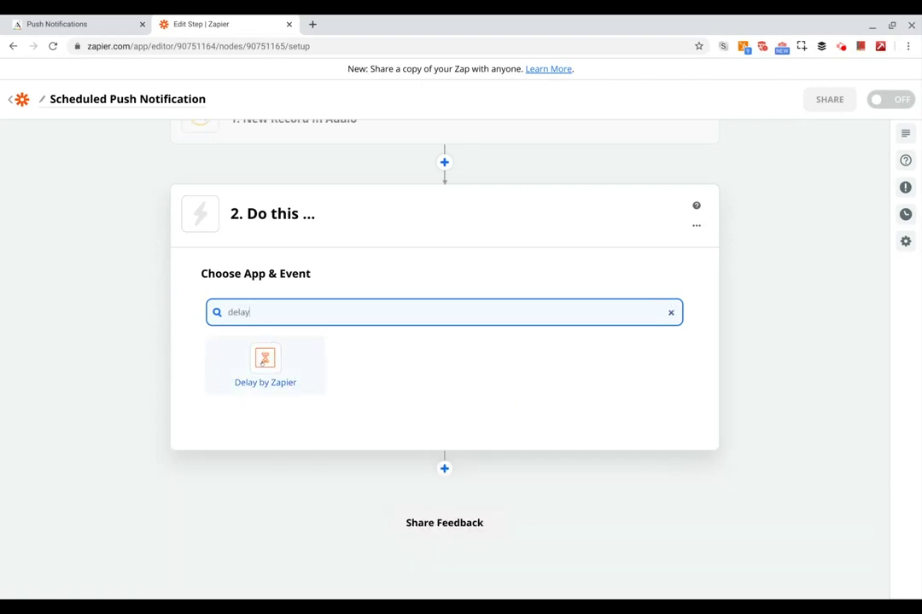
click(264, 365)
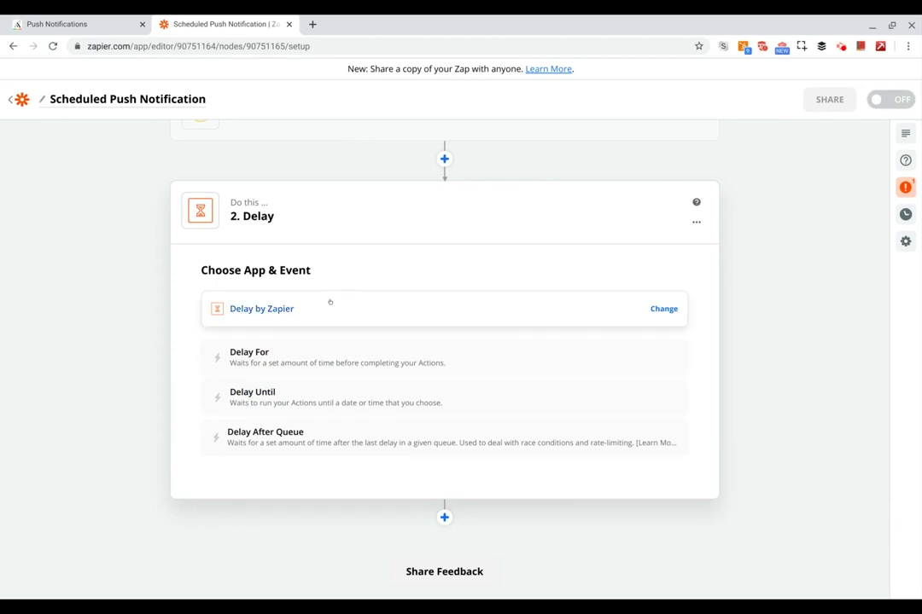
click(295, 396)
click(368, 405)
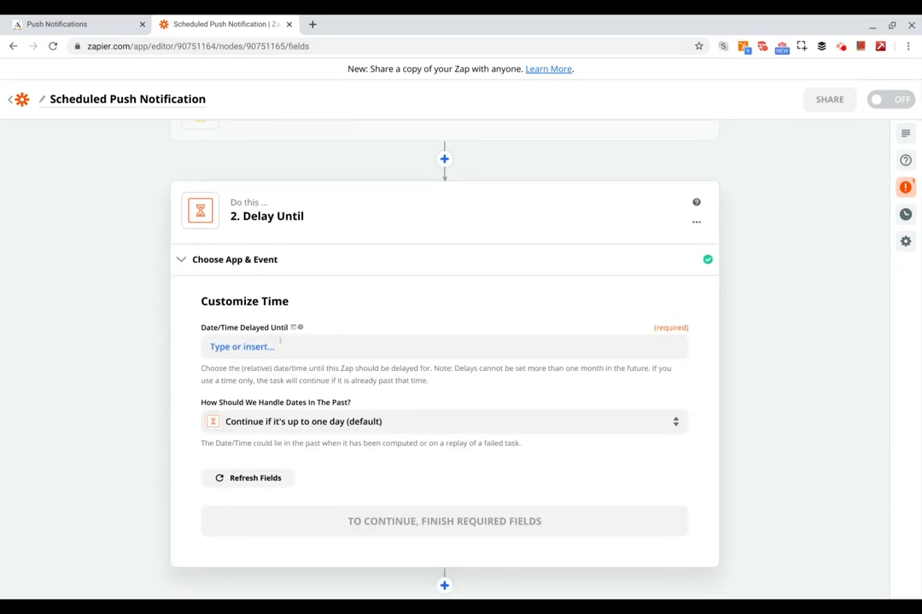
- Set the delay's Date/Time Delayed Until to the trigger's Scheduled Date, and test the Delay Until step
click(305, 346)
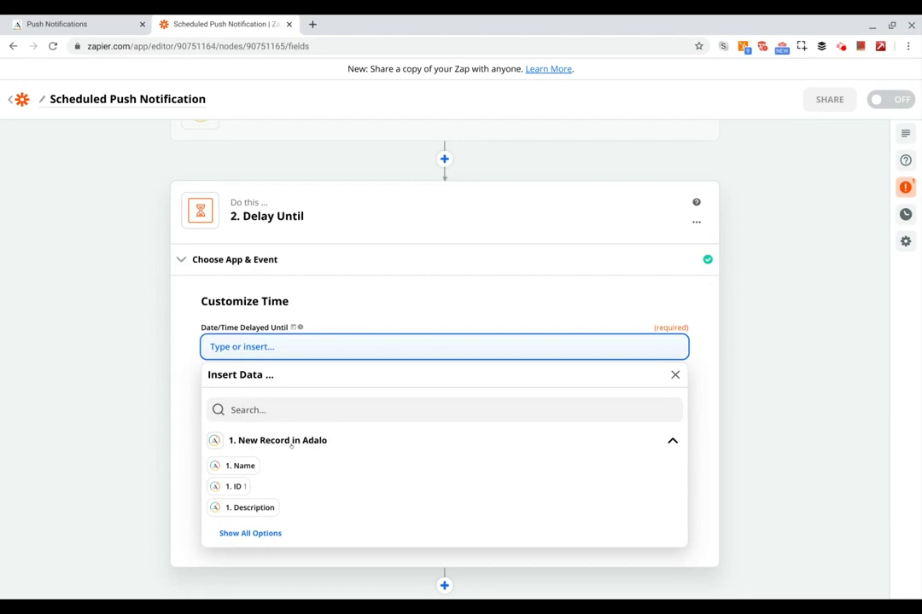
click(250, 529)
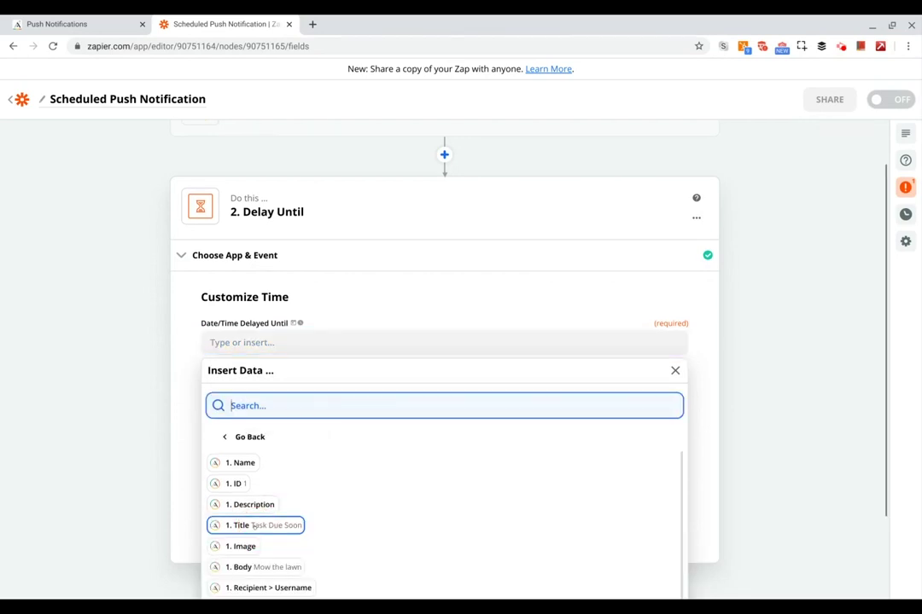
scroll(311, 490, down, 1)
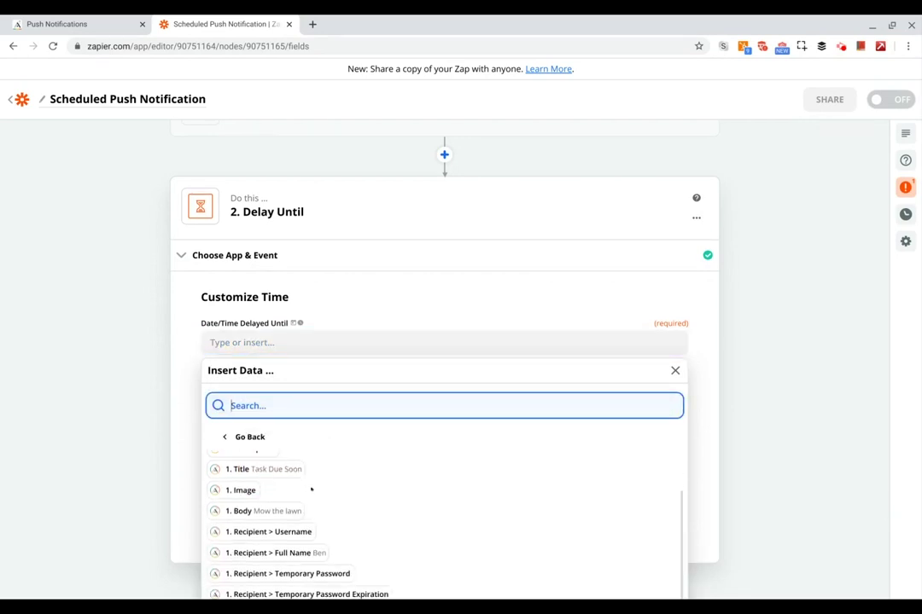
scroll(380, 415, down, 3)
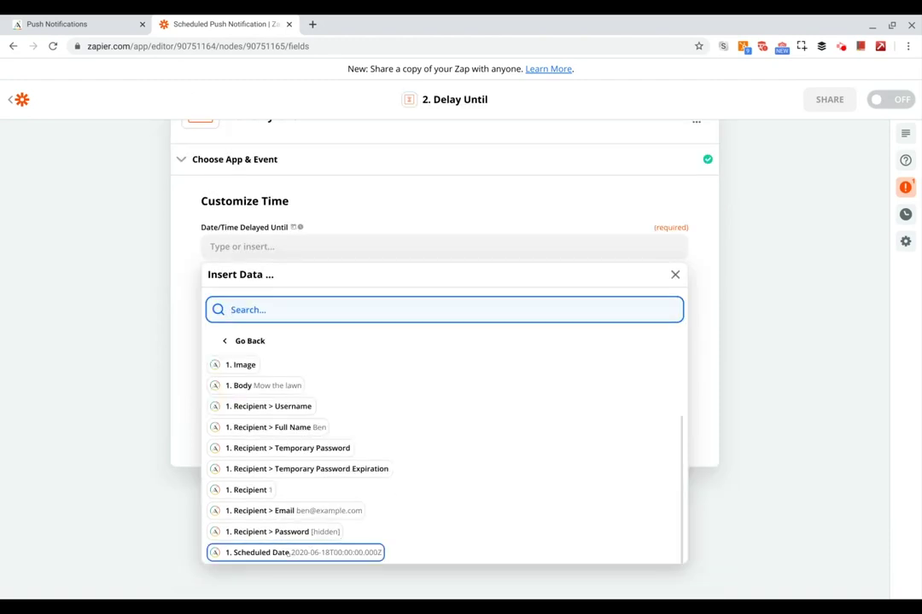
click(290, 553)
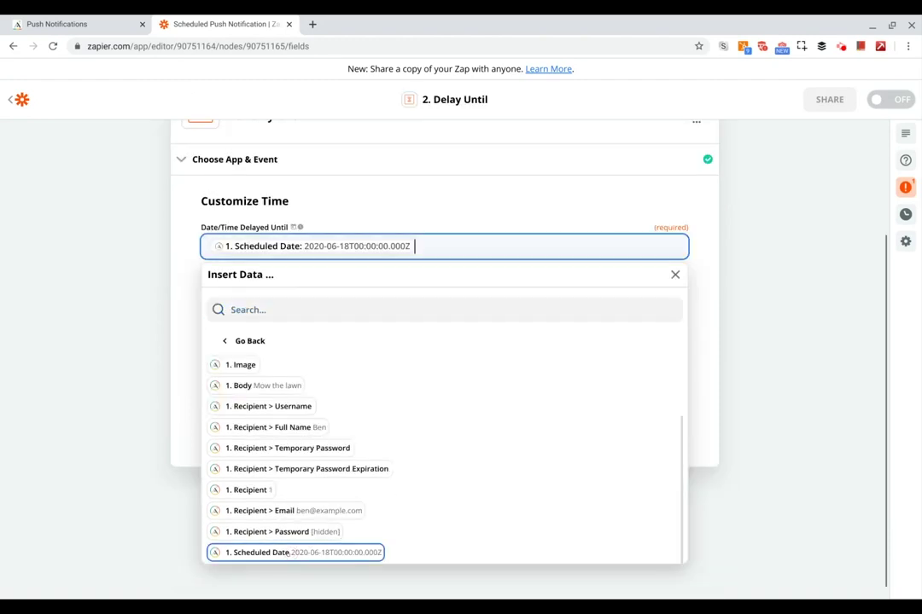
click(184, 396)
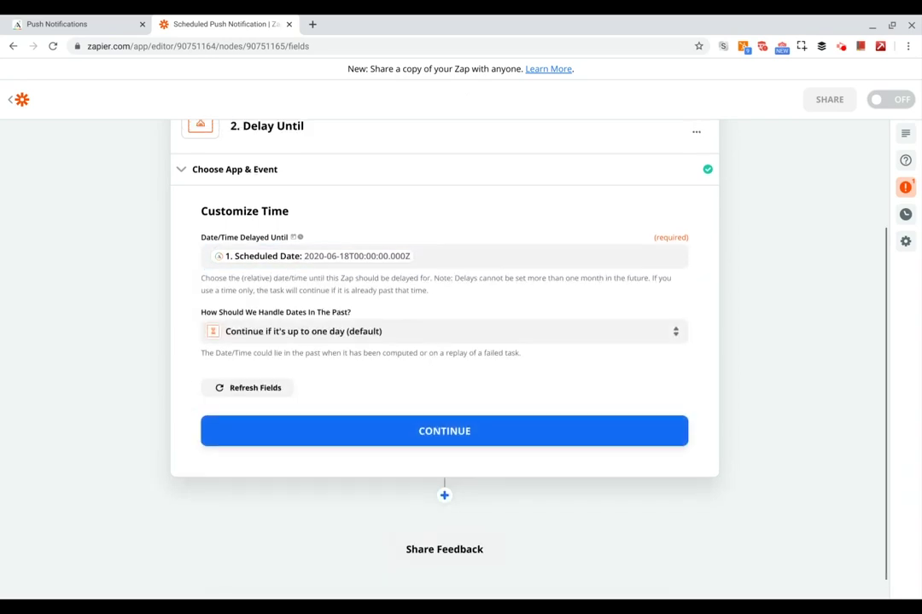
click(229, 389)
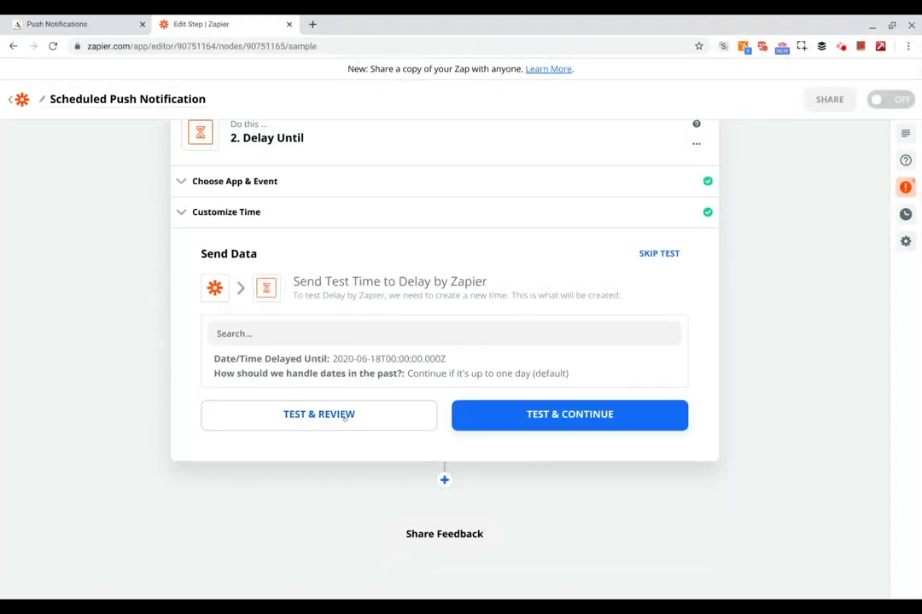
click(555, 416)
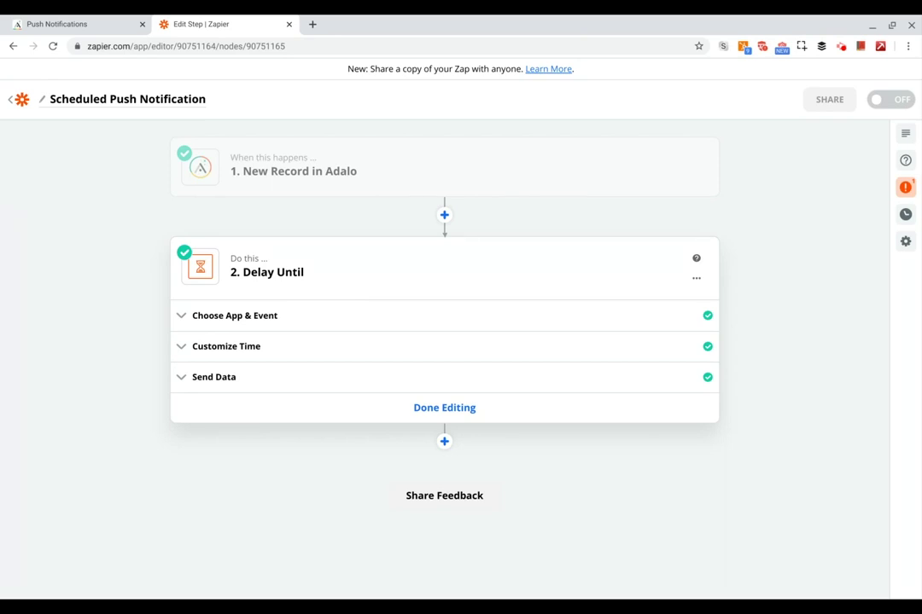
- Add Webhooks by Zapier as the Zap's third step, using the Custom Request event
click(444, 441)
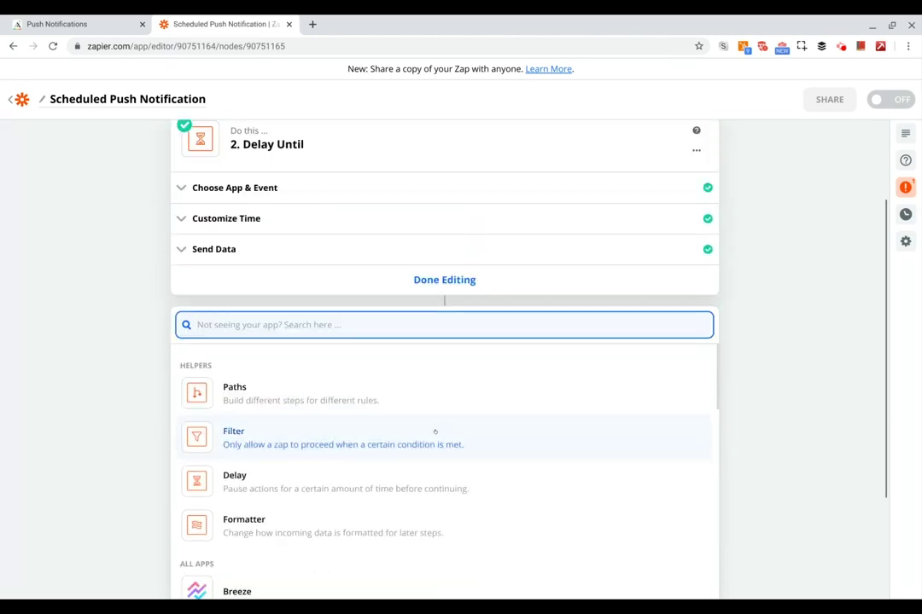
text(webho)
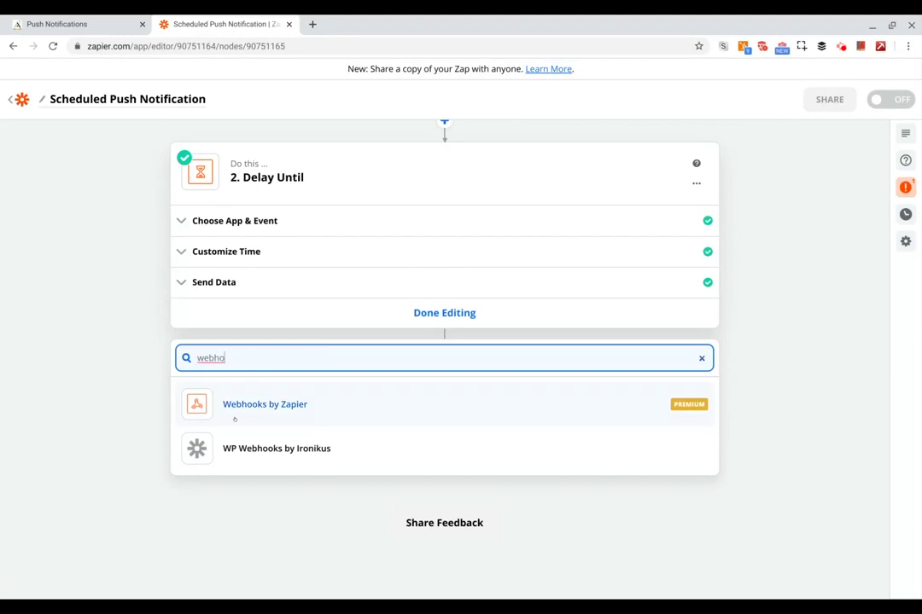
click(248, 404)
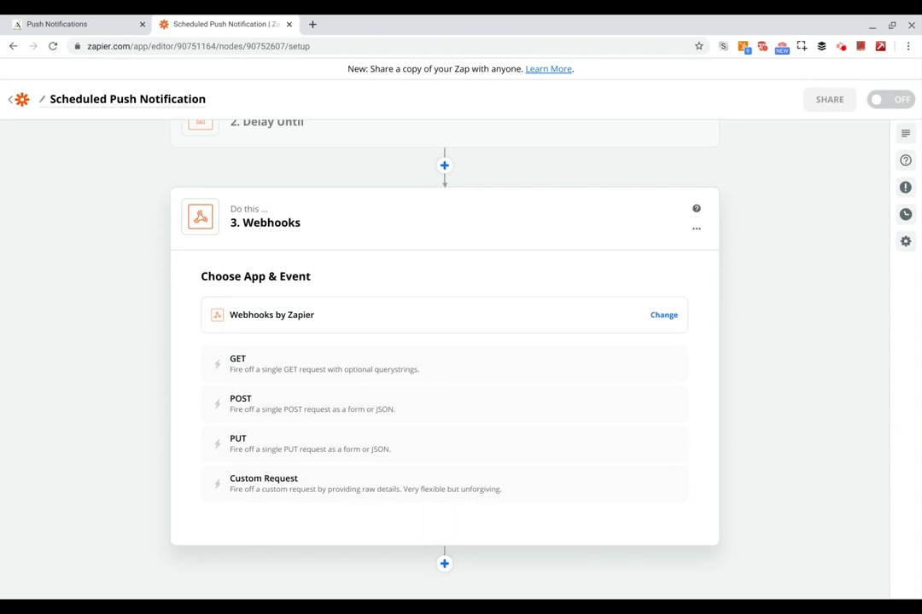
click(313, 403)
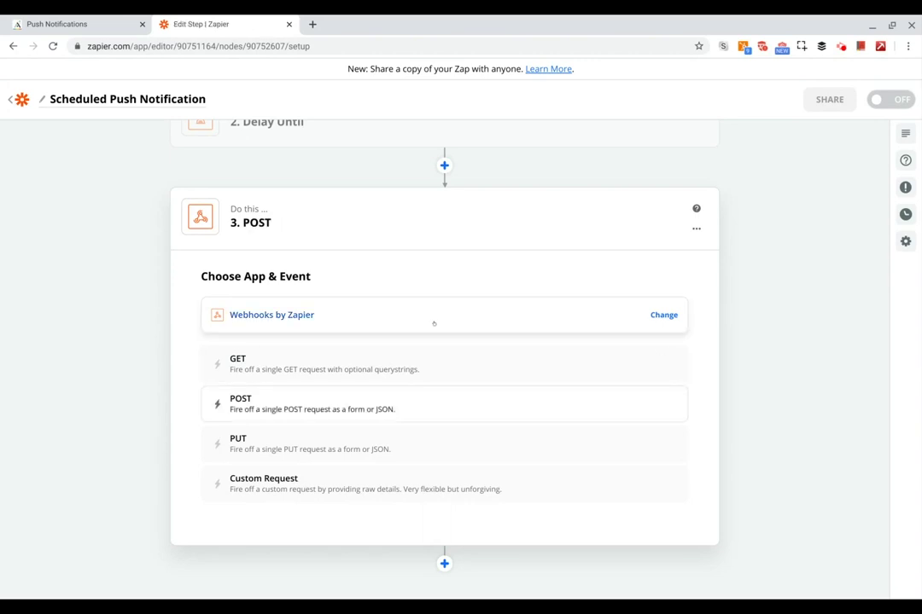
click(378, 483)
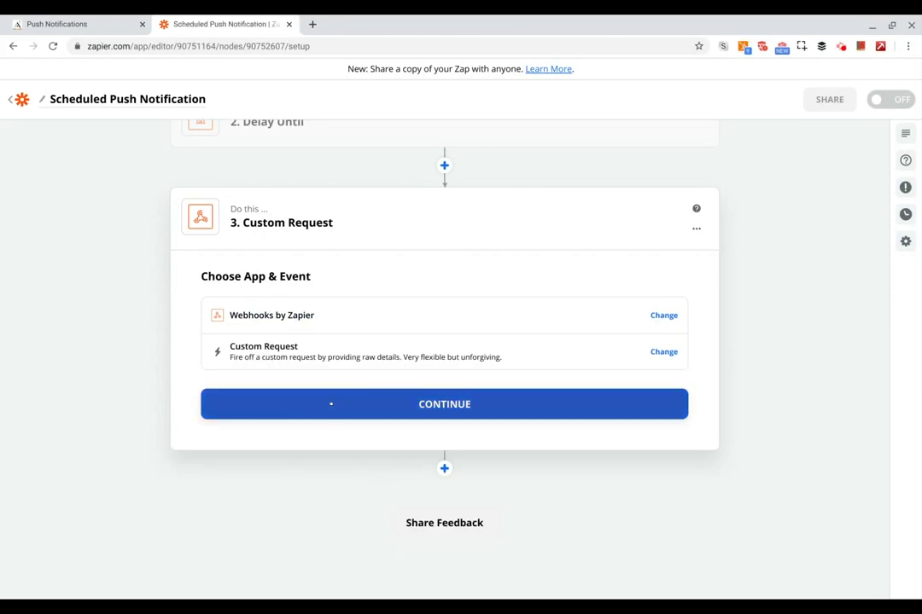
click(331, 404)
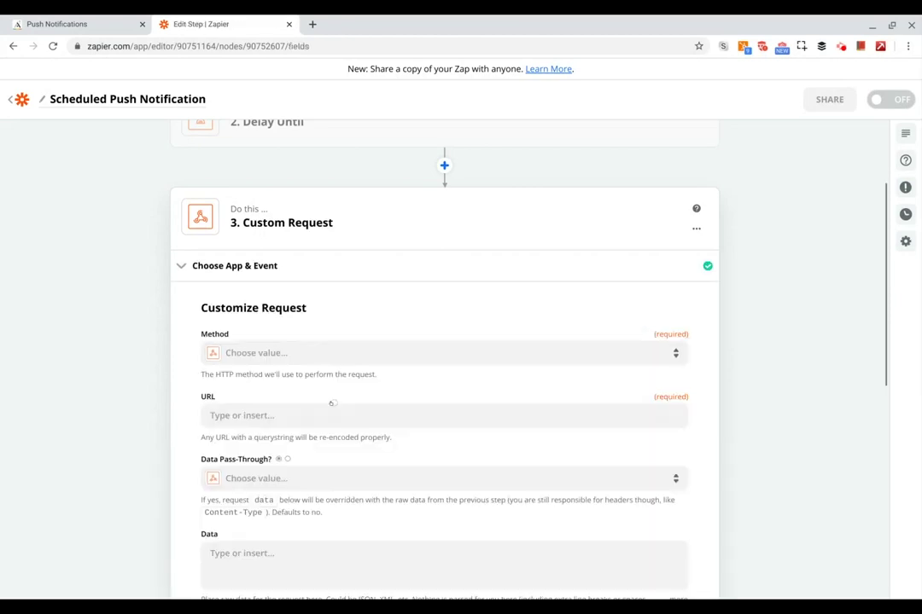
click(283, 352)
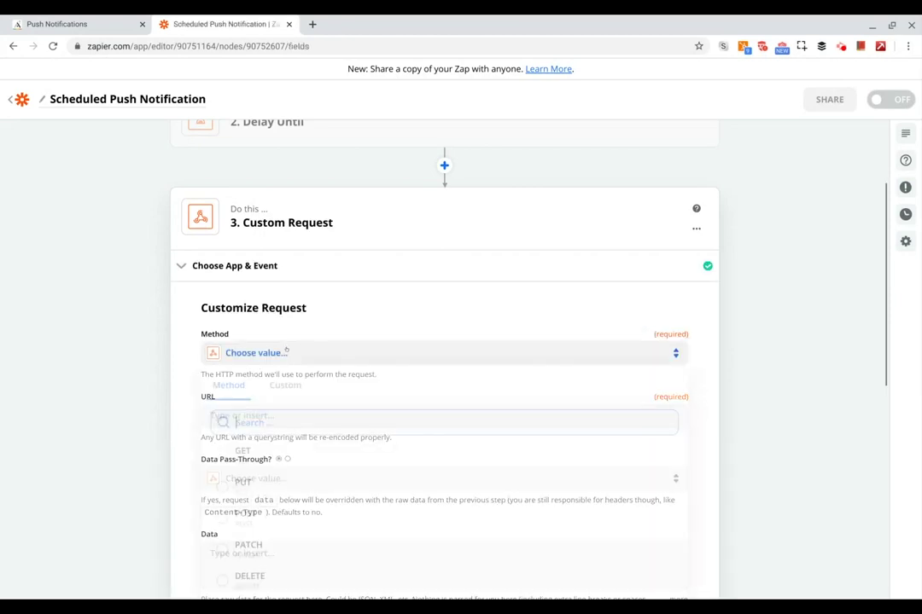
click(245, 523)
scroll(177, 386, down, 1)
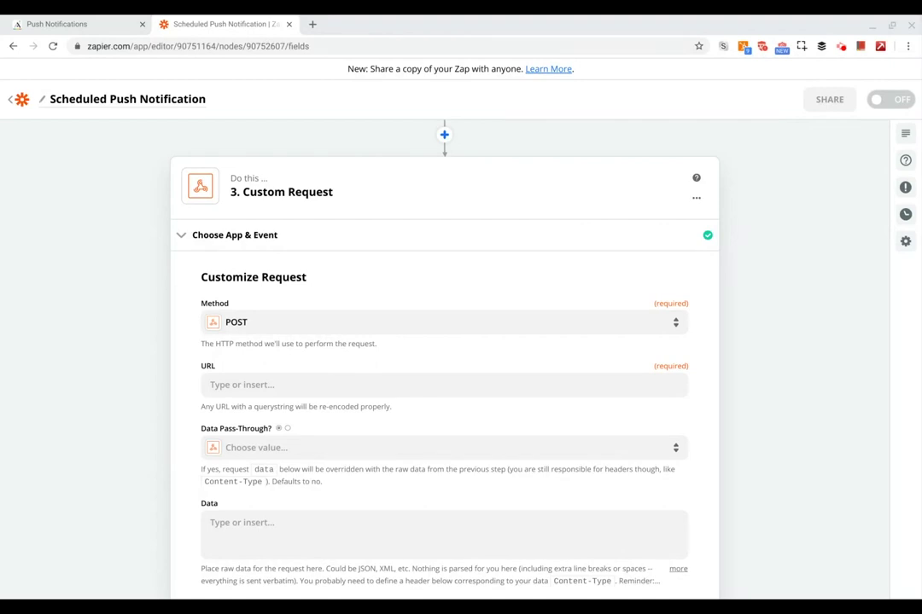
click(443, 384)
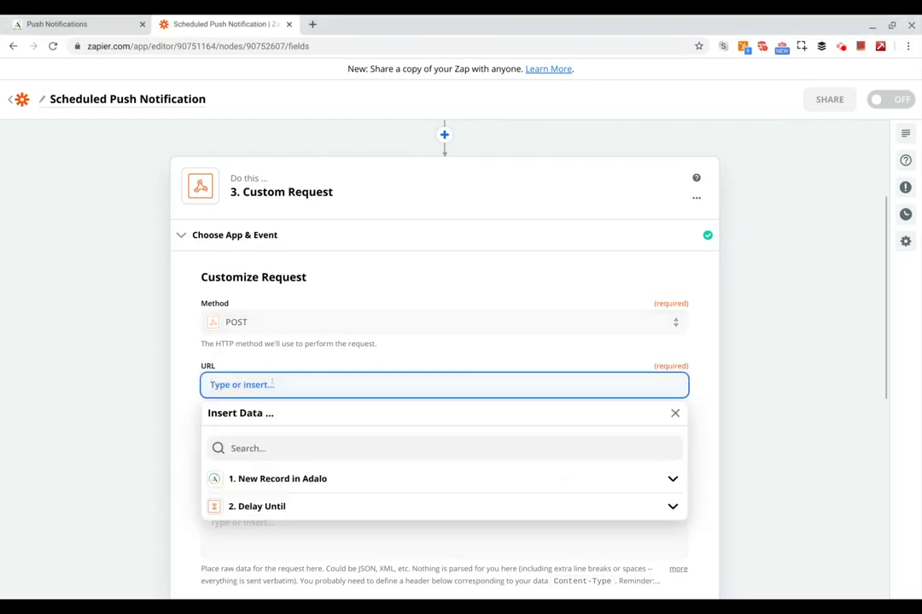
text(https://api.adalo.com/notifications)
click(179, 391)
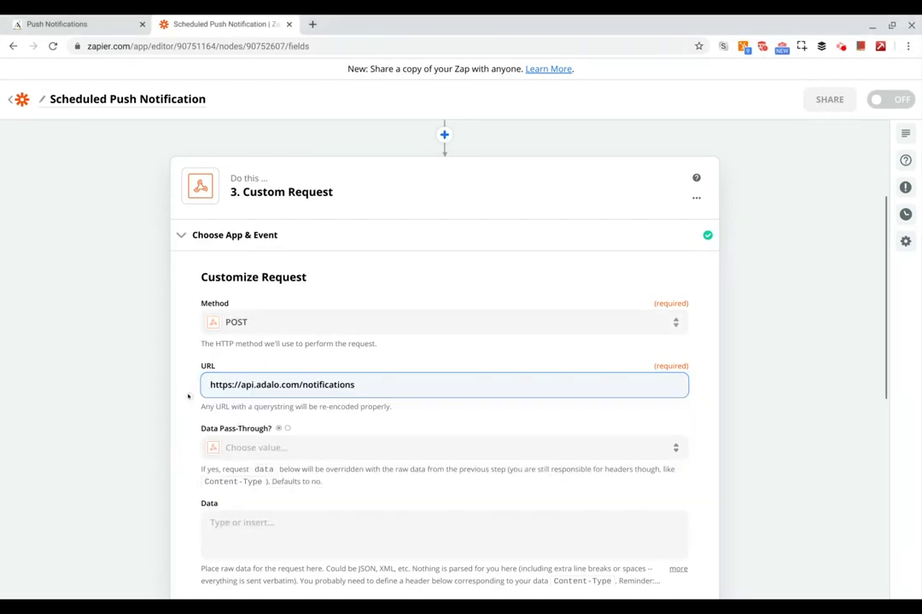
- Set the custom request's Data Pass-Through option to False
scroll(188, 397, down, 2)
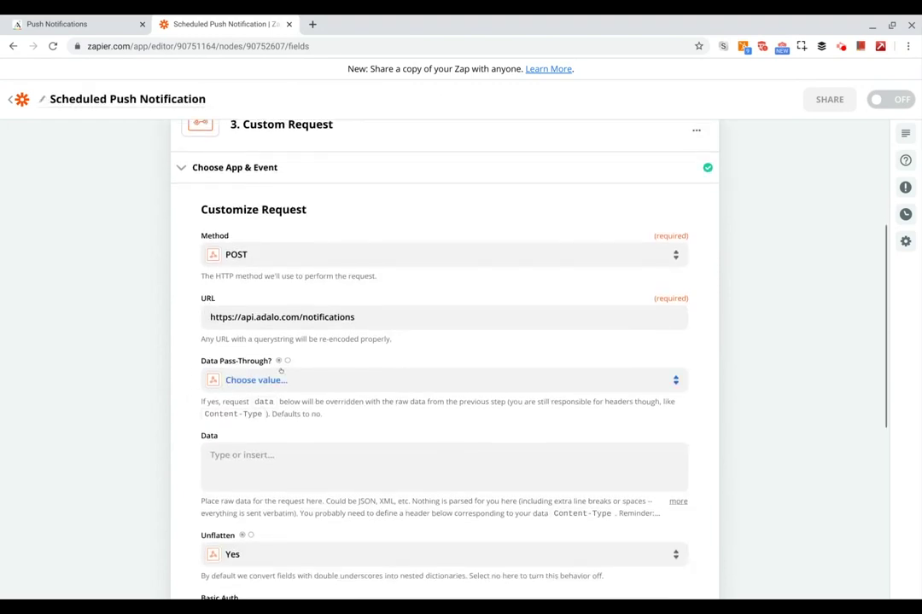
click(299, 378)
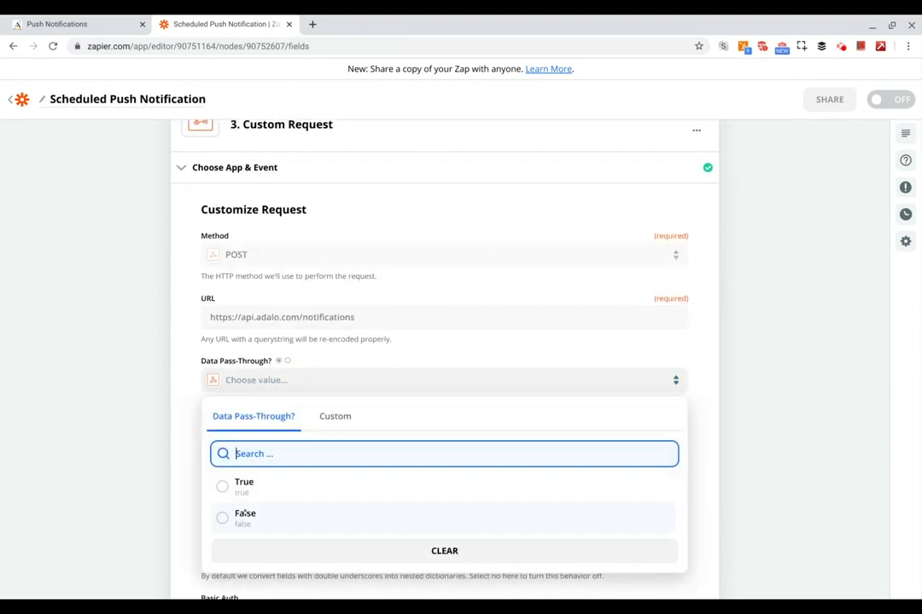
click(215, 515)
- Paste the JSON notification template with appId, audience email, titleText "Hello There" and bodyText "This is just a test..." into the request's Data
scroll(199, 396, down, 1)
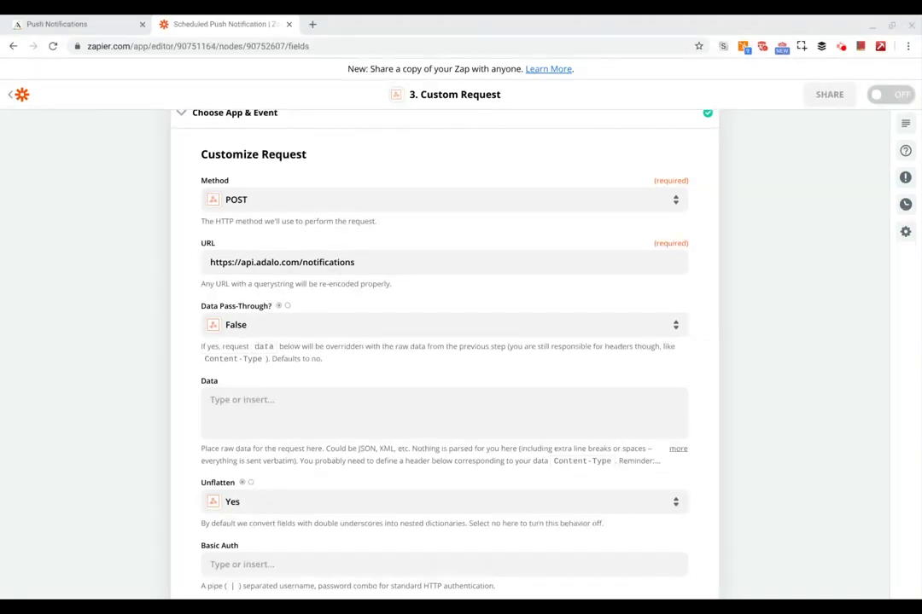
click(250, 403)
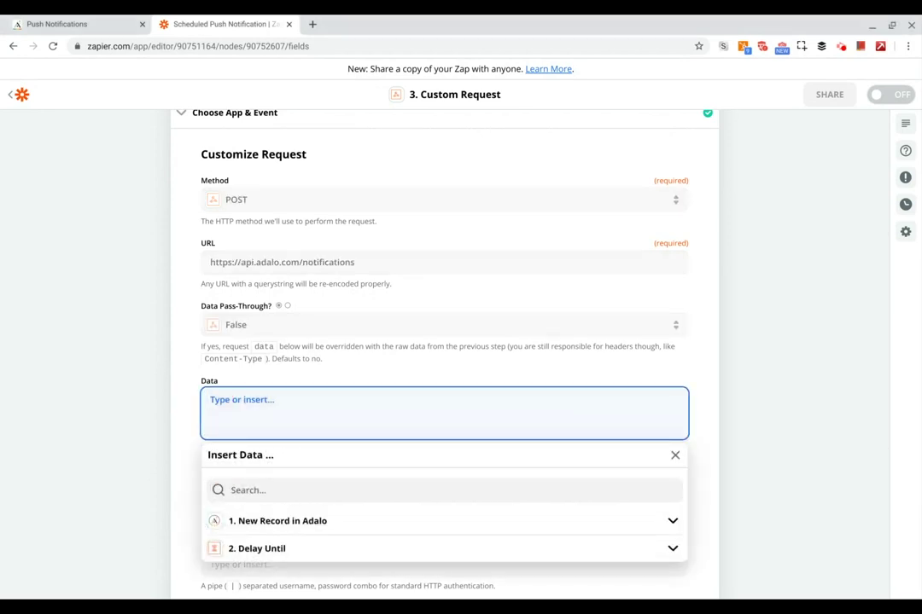
key(ctrl+v)
key(Return)
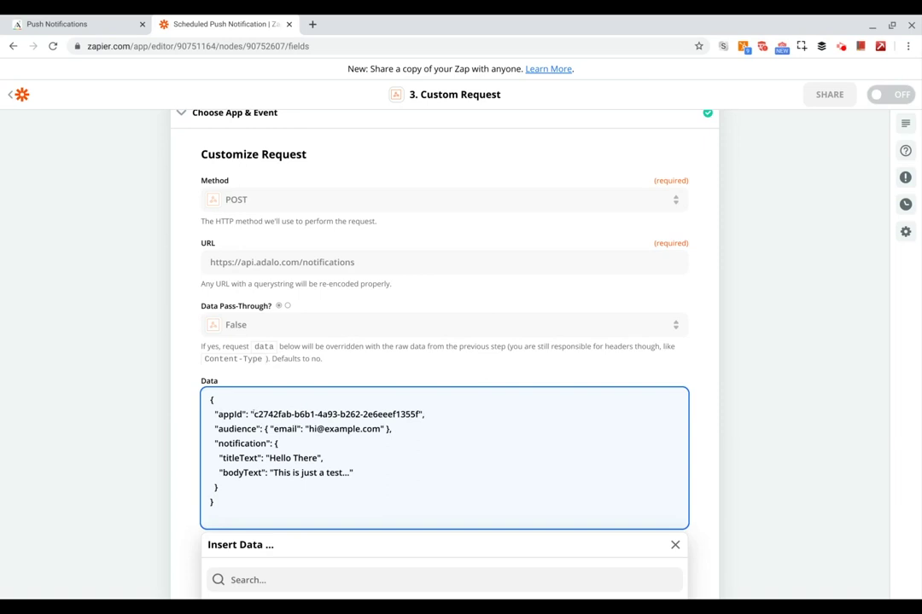
- Compare the appId in the request data with the app ID in the Adalo editor's URL, and return to the Zap
mouse_move(251, 414)
mouse_down()
mouse_move(425, 416)
mouse_move(253, 414)
mouse_up()
click(103, 24)
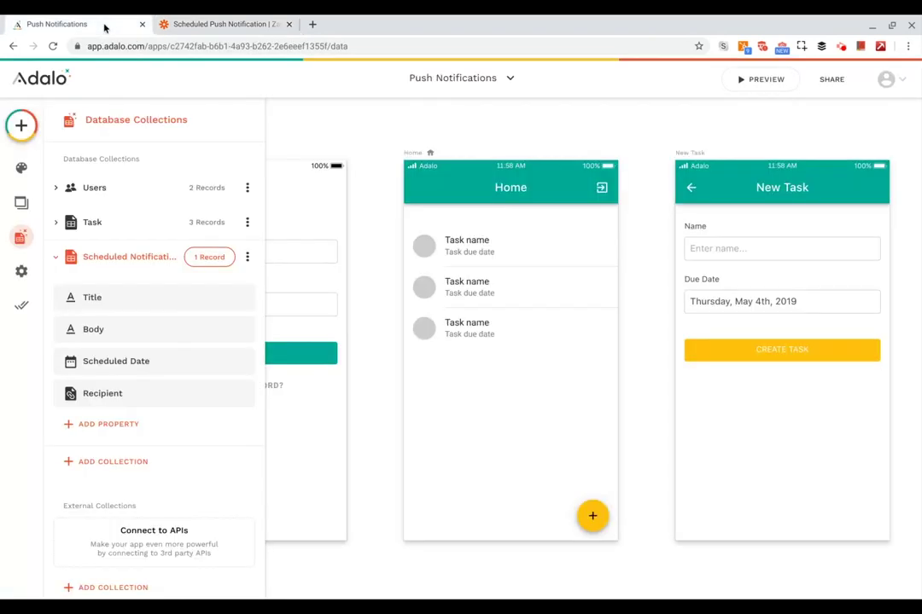
drag(170, 46, 325, 46)
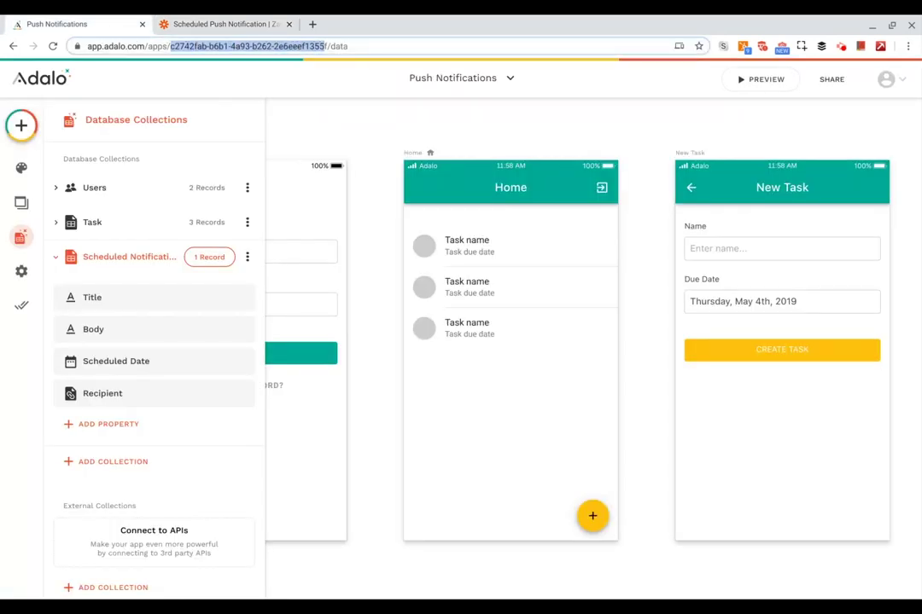
click(235, 26)
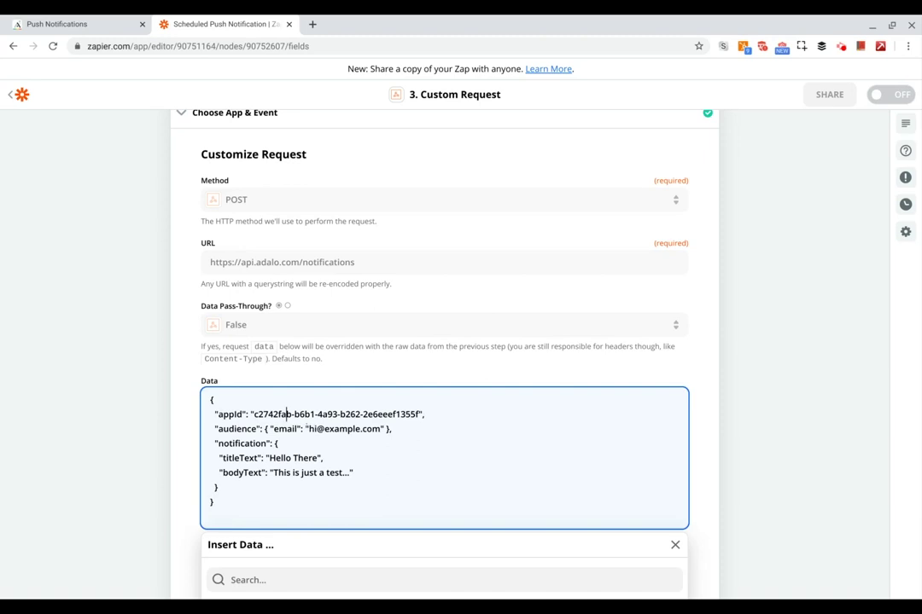
- Replace the placeholder e-mail in the request data's audience with the trigger's Recipient > Email field
drag(307, 428, 379, 430)
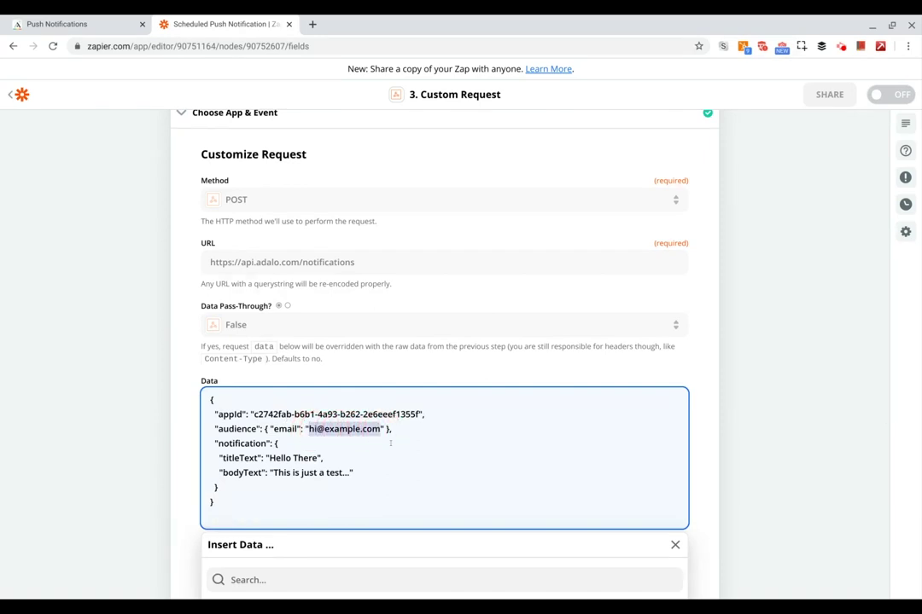
key(BackSpace)
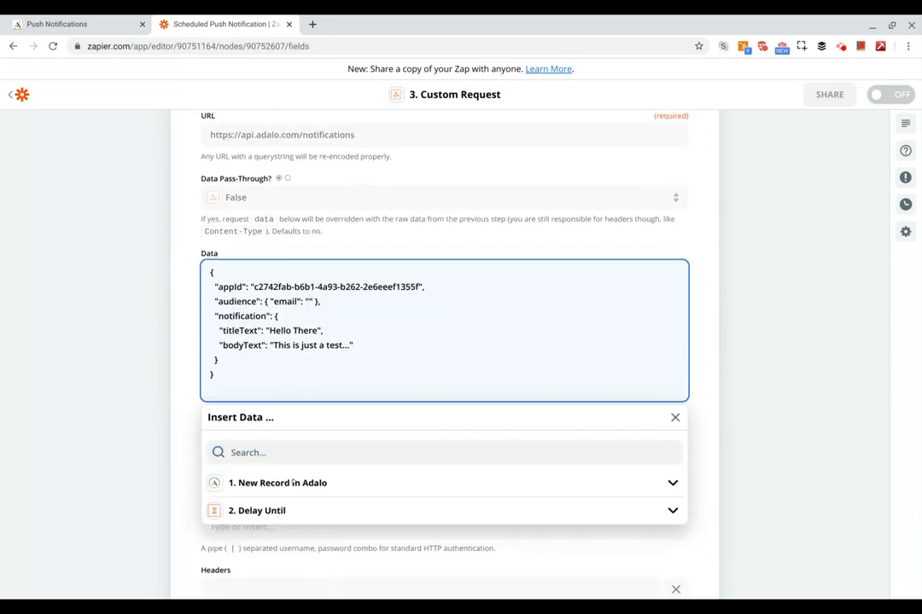
click(293, 483)
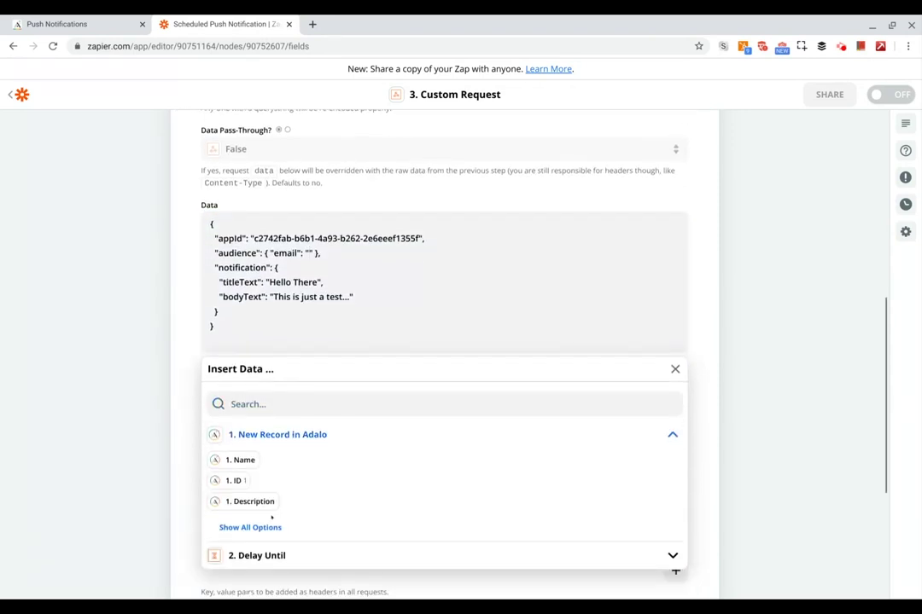
click(256, 529)
scroll(311, 497, down, 3)
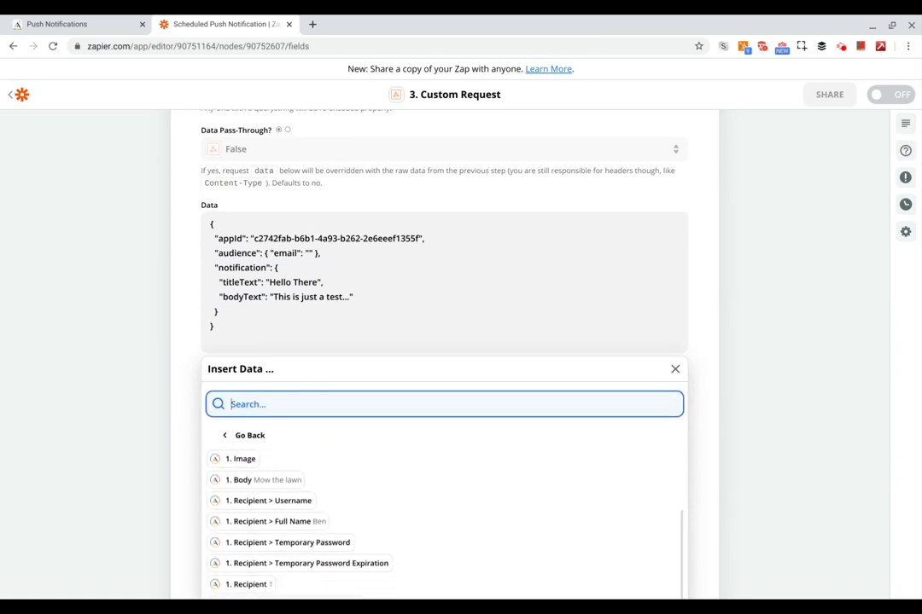
click(311, 501)
scroll(364, 504, down, 2)
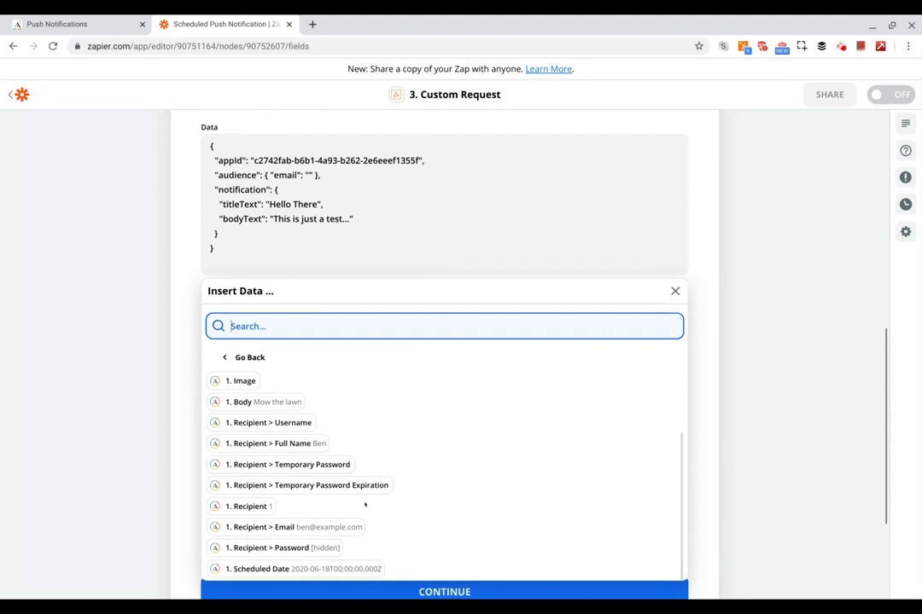
click(305, 528)
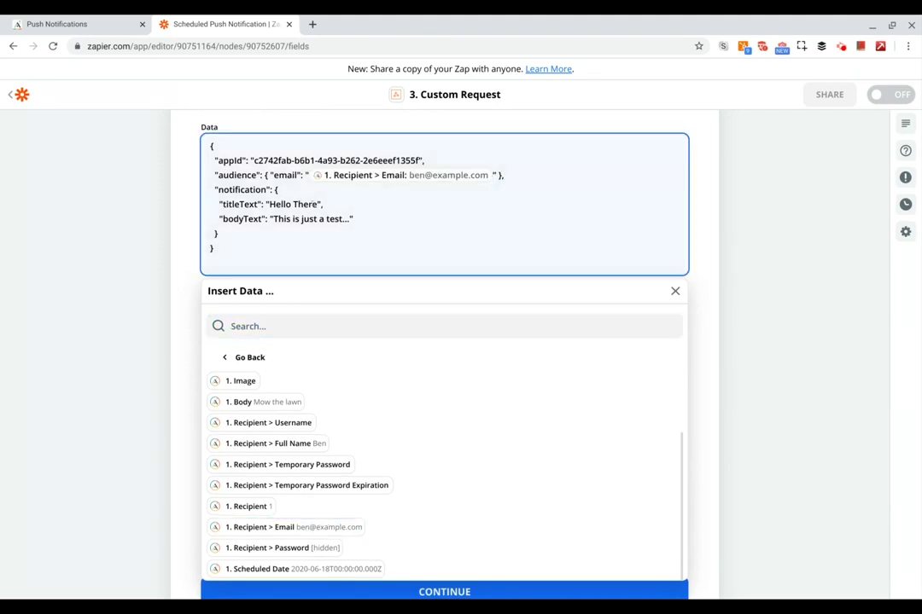
- Replace the titleText value "Hello There" in the request data with the trigger's Title field
click(319, 204)
key(BackSpace)
key(BackSpace)
key(BackSpace)
key(BackSpace)
key(BackSpace)
key(BackSpace)
key(BackSpace)
key(BackSpace)
key(BackSpace)
key(BackSpace)
key(BackSpace)
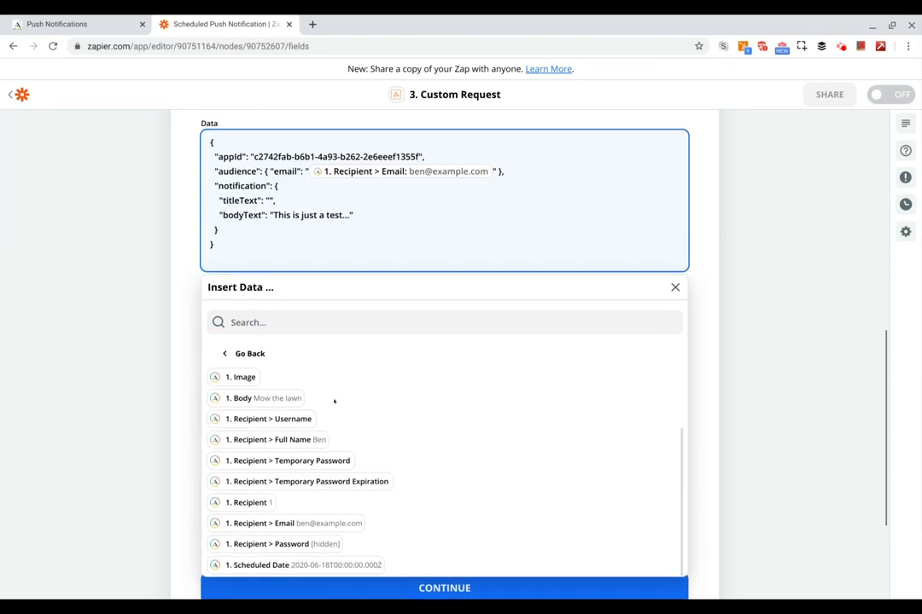
scroll(256, 405, up, 1)
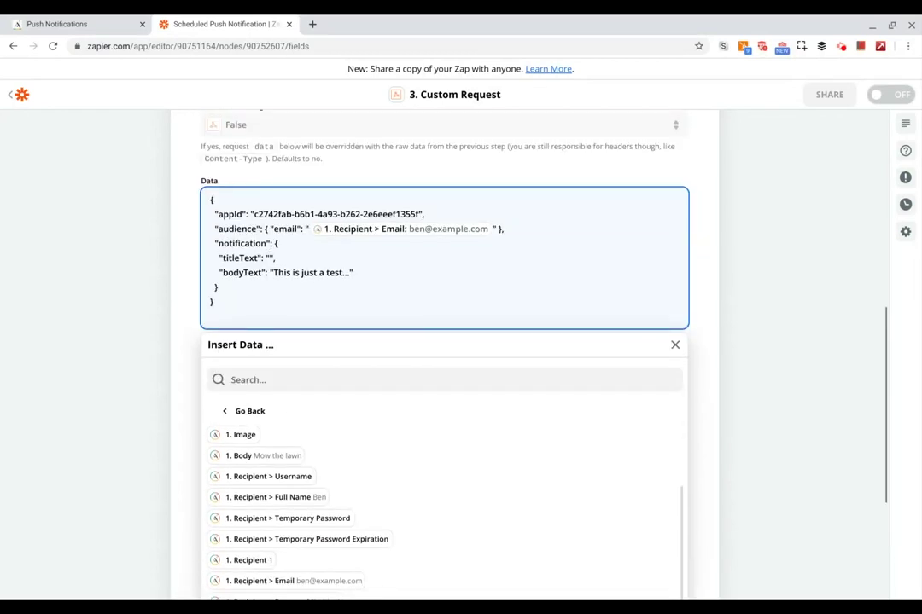
click(291, 378)
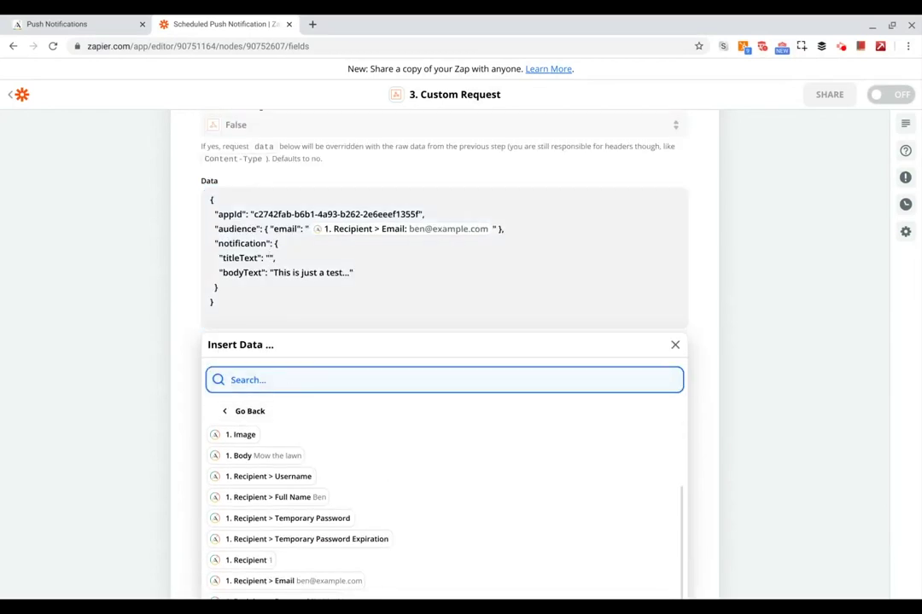
text(tit)
key(Down)
key(Return)
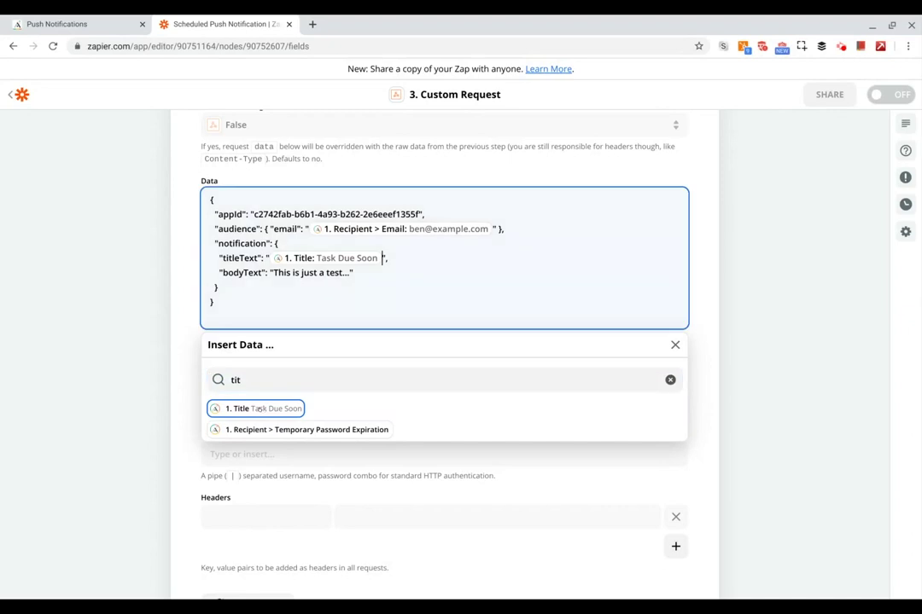
- Replace the bodyText value "This is just a test..." in the request data with the trigger's Body field
click(353, 273)
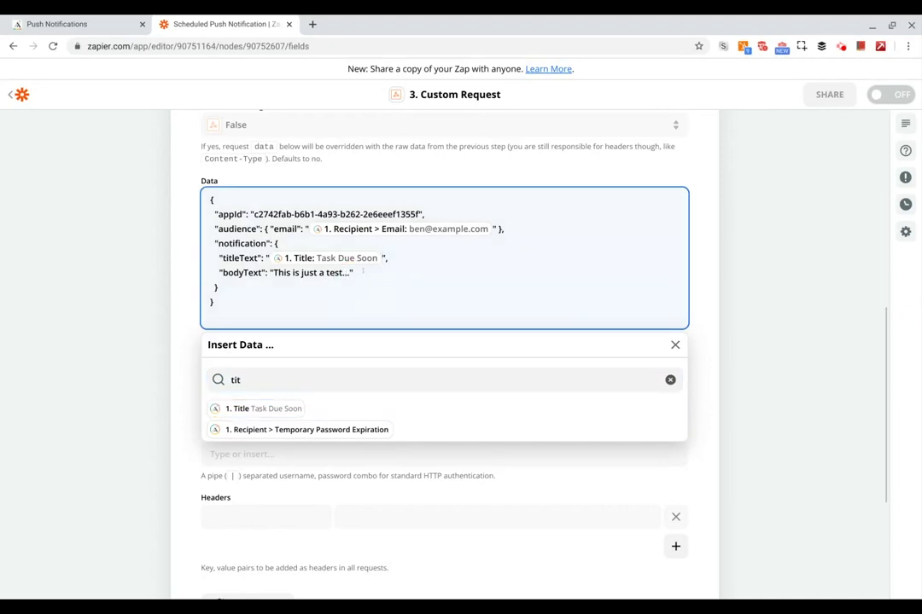
key(BackSpace)
key(BackSpace)
key(BackSpace)
key(BackSpace)
key(BackSpace)
key(BackSpace)
key(BackSpace)
key(BackSpace)
key(BackSpace)
key(BackSpace)
key(BackSpace)
key(BackSpace)
key(BackSpace)
key(BackSpace)
key(BackSpace)
key(BackSpace)
key(BackSpace)
key(BackSpace)
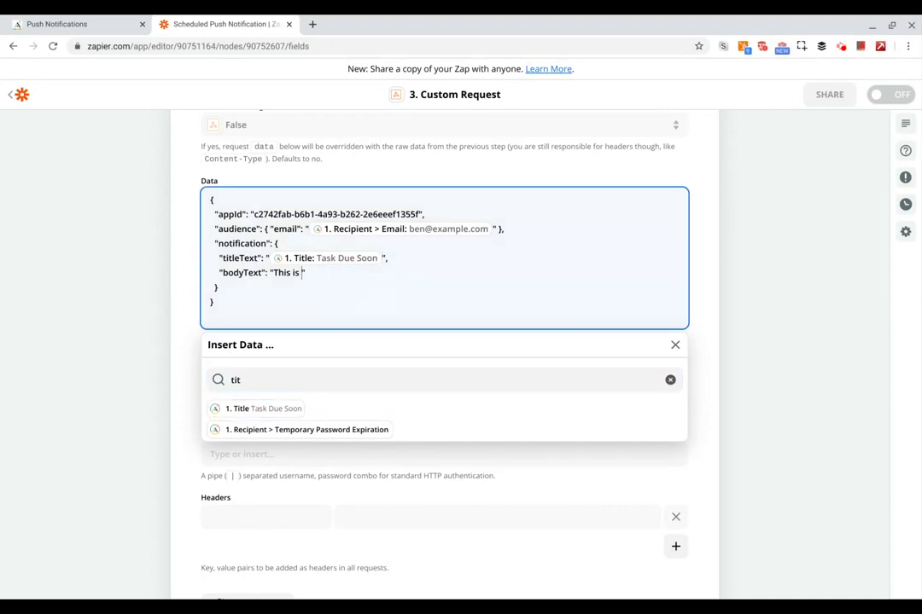
key(BackSpace)
key(BackSpace)
key(BackSpace)
key(BackSpace)
click(269, 375)
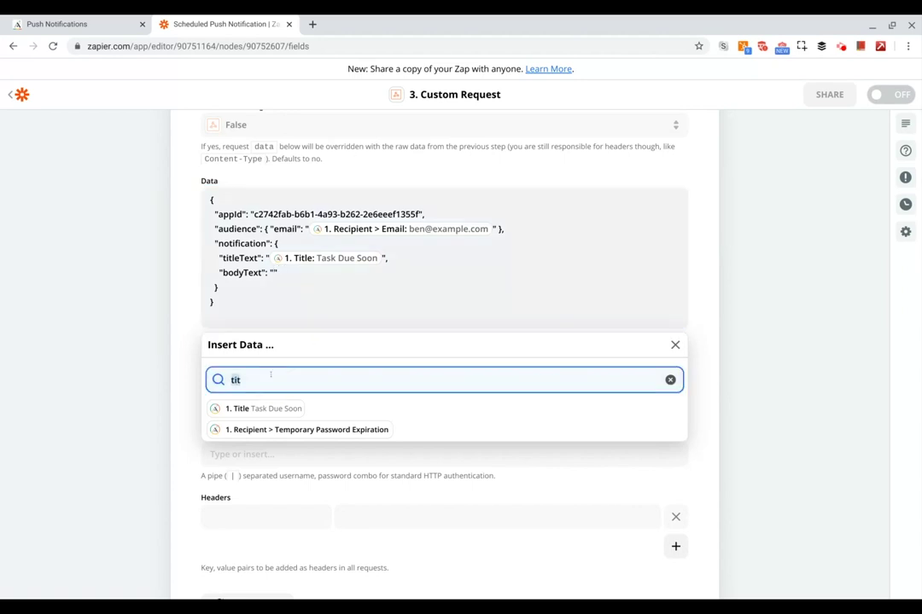
text(body)
click(238, 409)
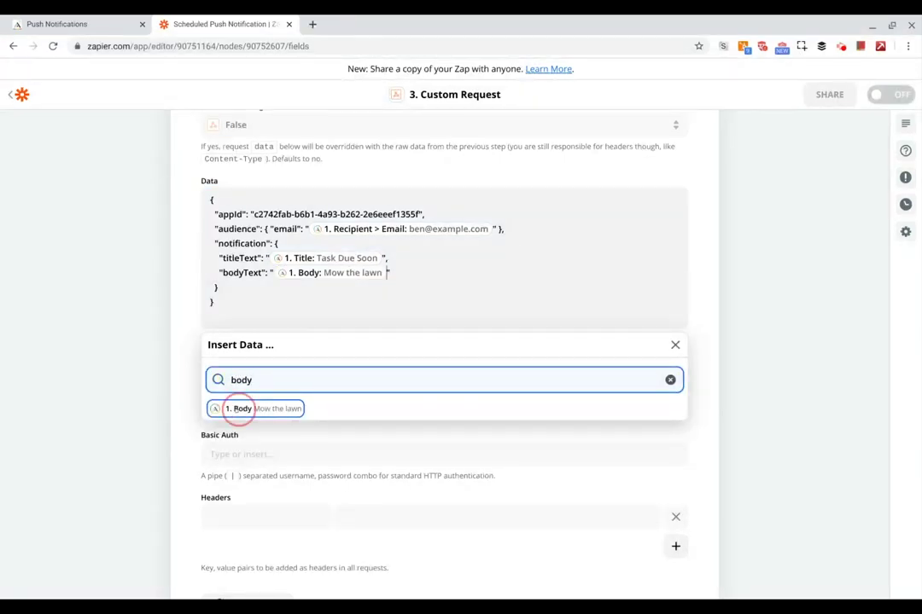
click(177, 315)
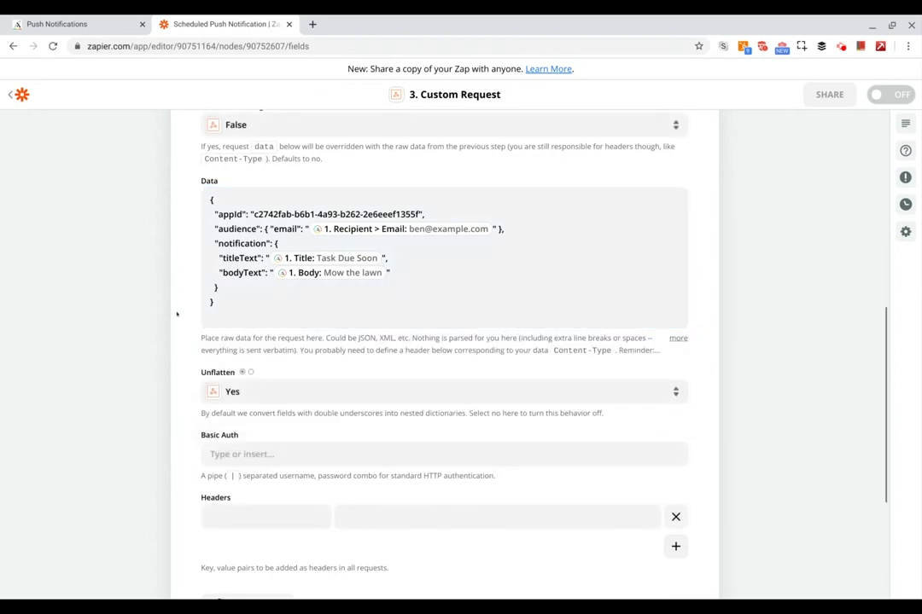
- Add an Authorization header to the custom request and paste the Bearer API key as its value
scroll(196, 278, up, 1)
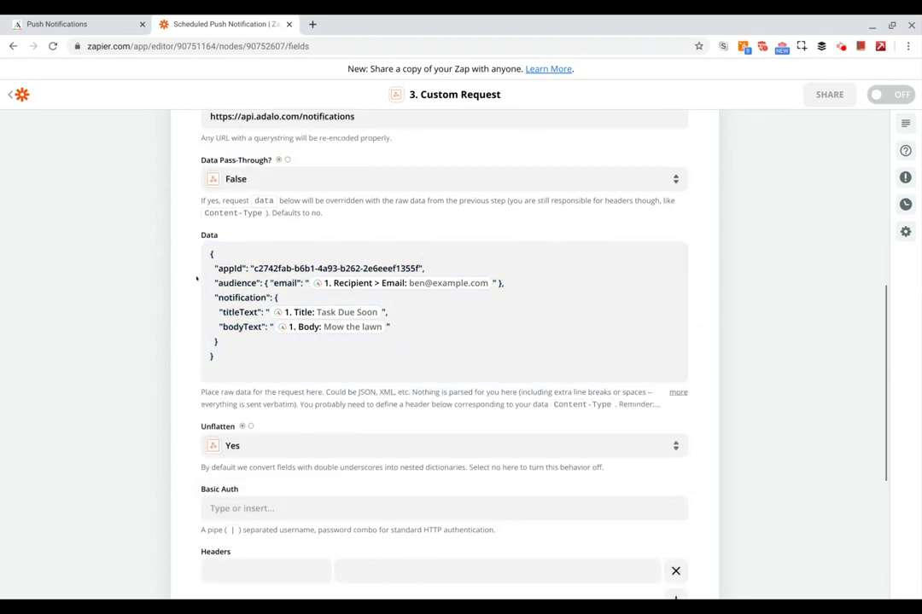
scroll(291, 275, down, 2)
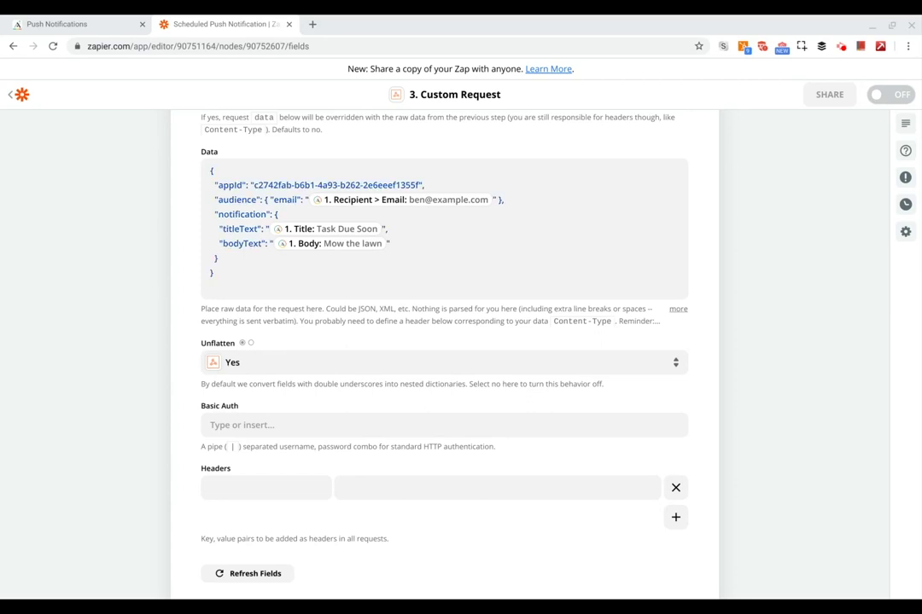
click(217, 485)
text(Authorization)
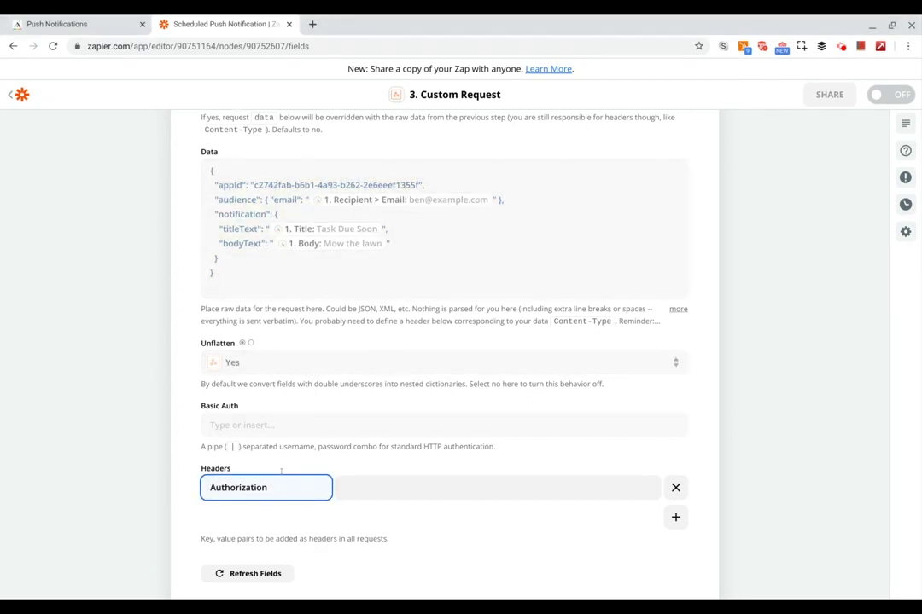
key(alt+Tab)
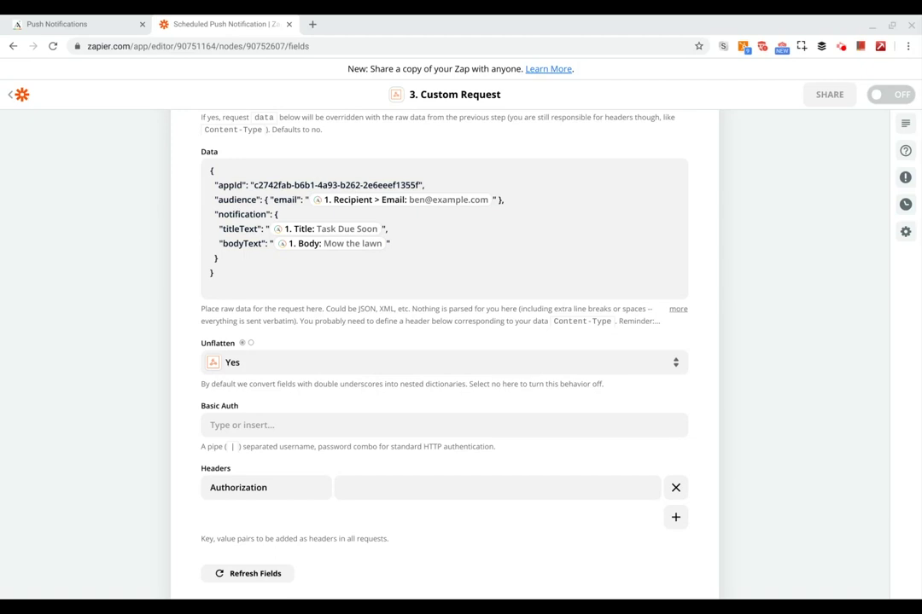
click(372, 483)
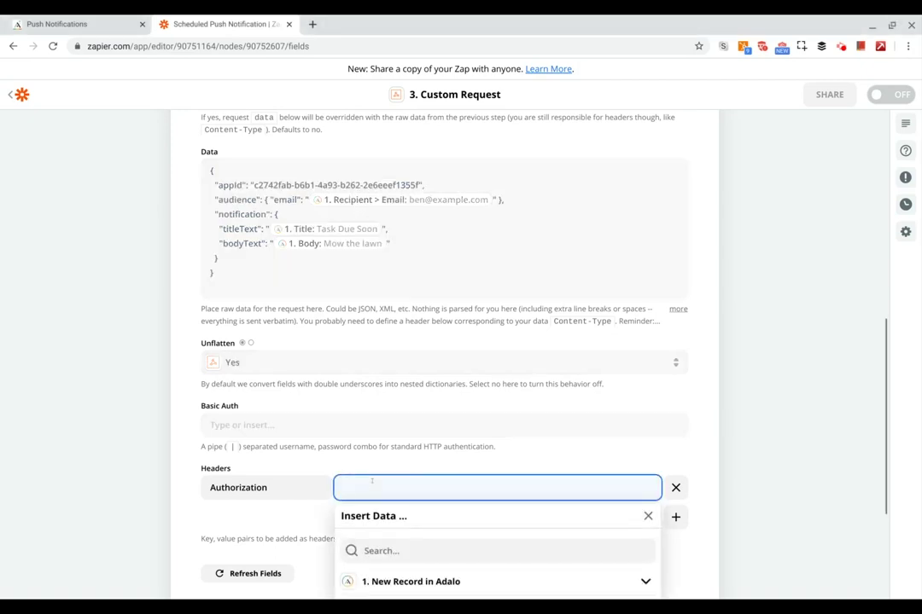
key(ctrl+v)
click(185, 475)
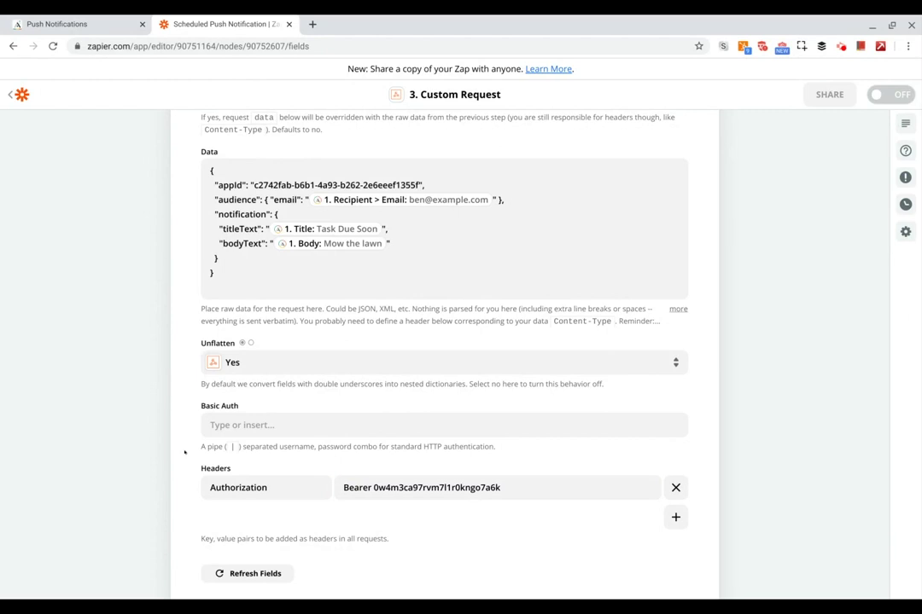
- View the app's settings in the Adalo editor, and return to the Zap
click(82, 29)
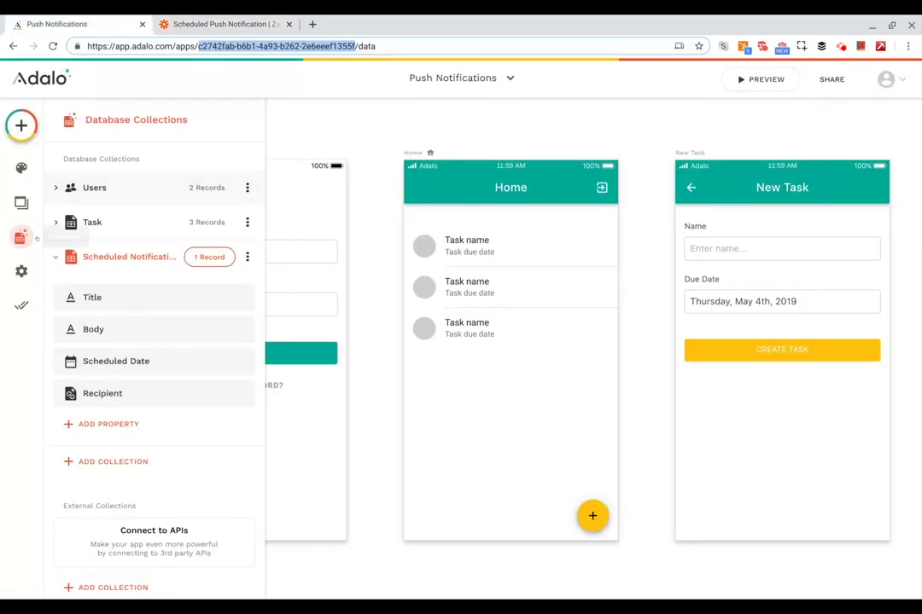
click(22, 272)
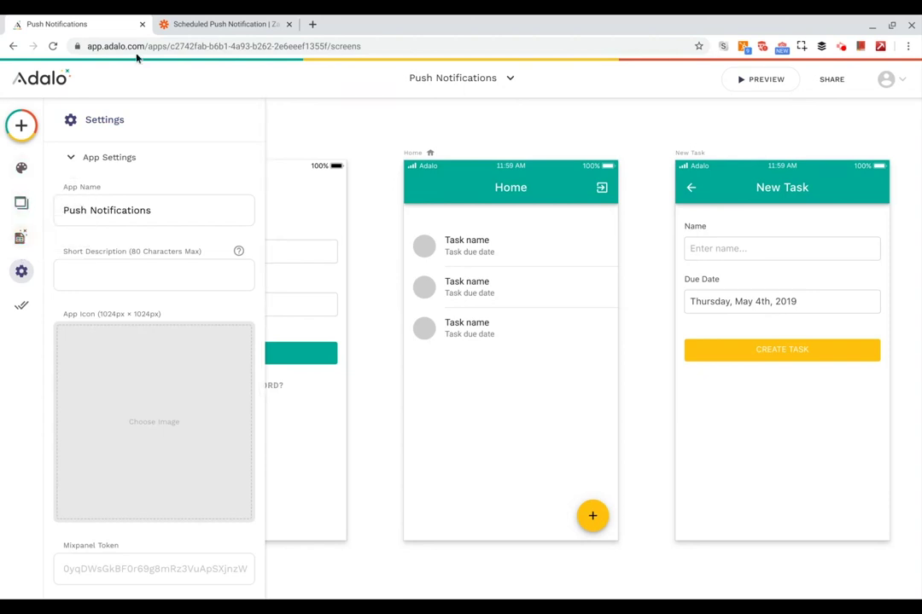
click(215, 25)
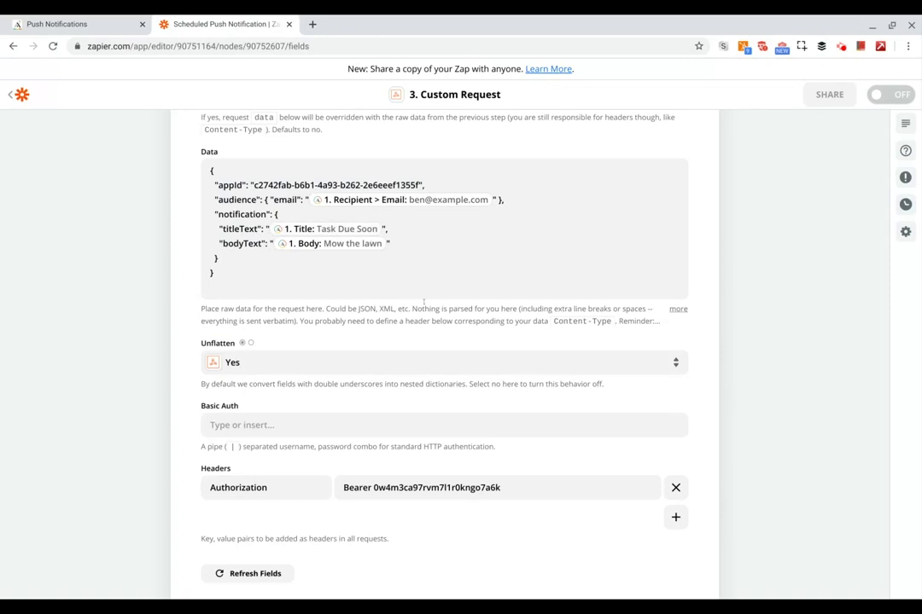
- Add a second request header named Content-Type with the value application/json
scroll(486, 420, down, 2)
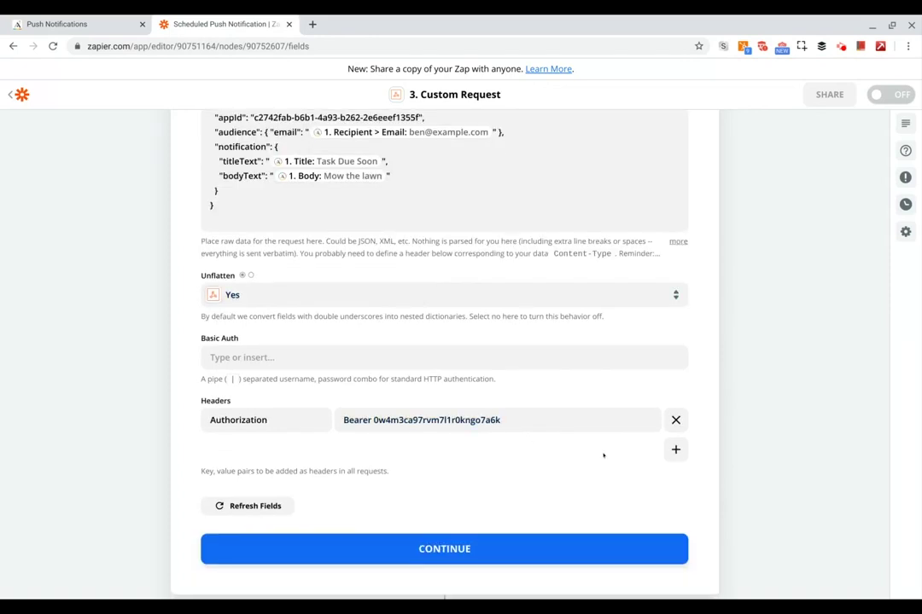
click(675, 450)
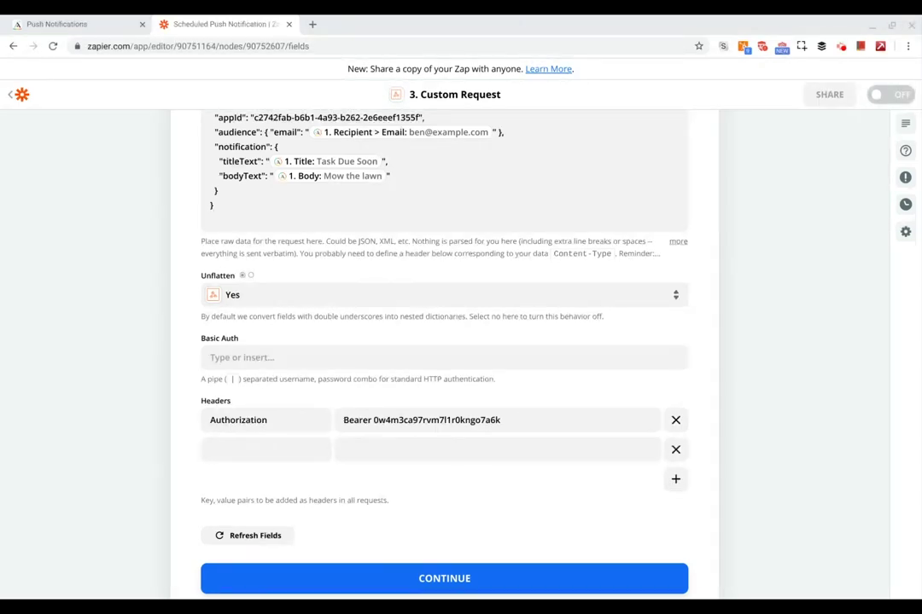
text(Content-Type)
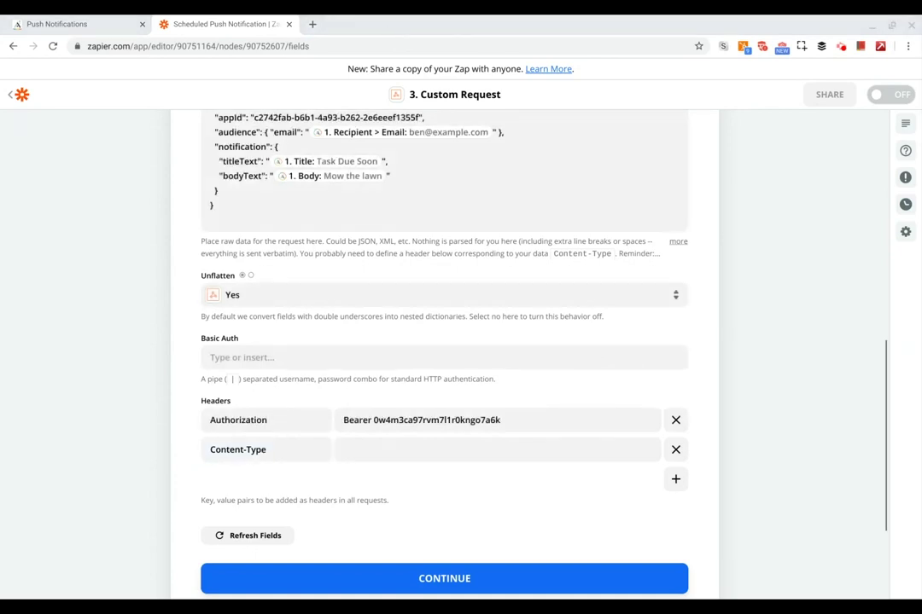
click(374, 448)
text(application/json)
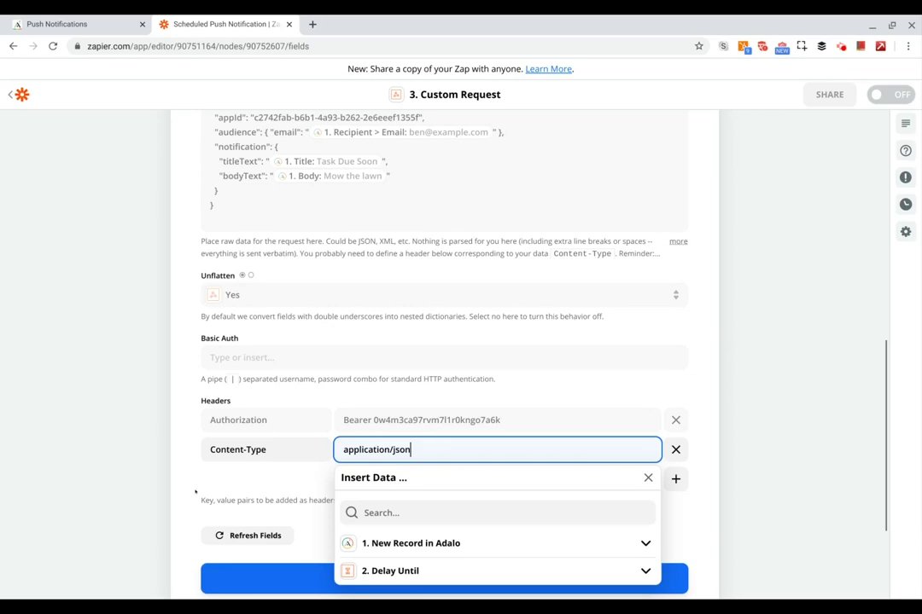
click(197, 495)
- Review the custom request's method, URL, Data Pass-Through option, data and headers
scroll(196, 491, up, 3)
scroll(196, 491, up, 3)
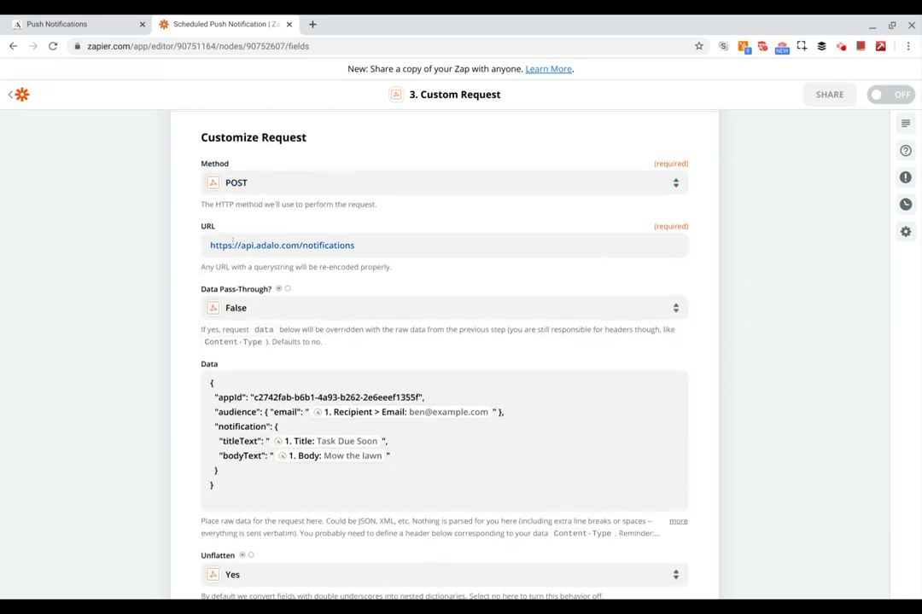
scroll(203, 286, down, 2)
scroll(202, 286, down, 2)
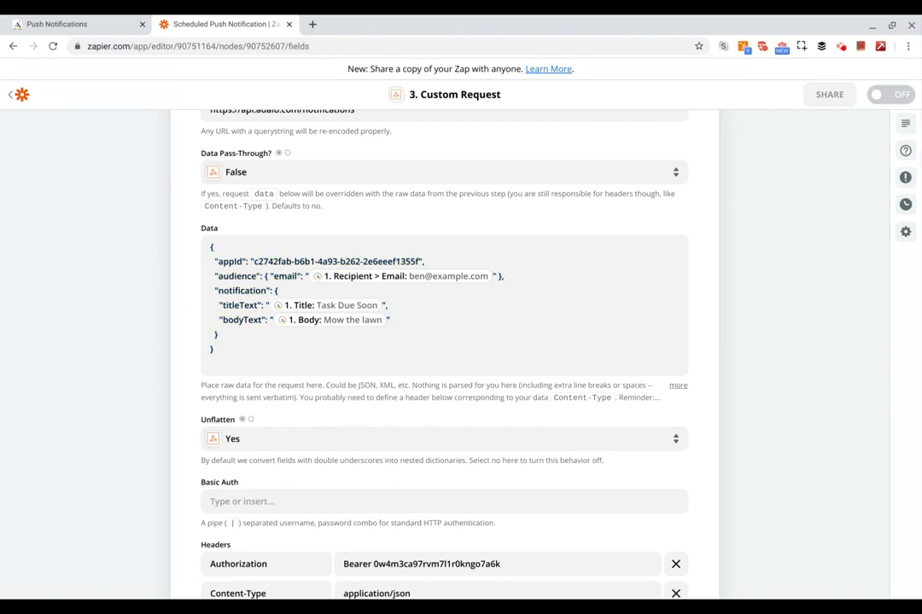
scroll(205, 401, down, 5)
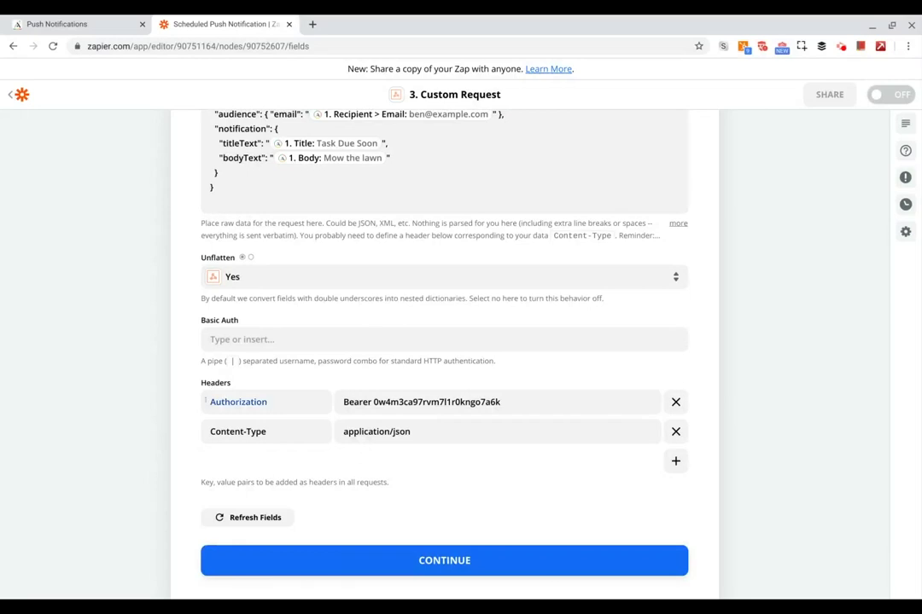
scroll(198, 422, down, 1)
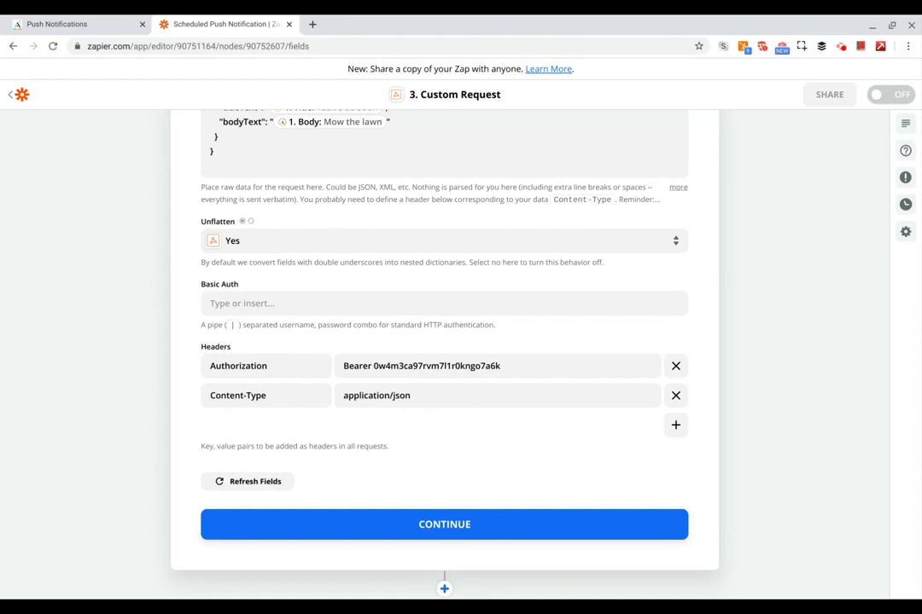
scroll(444, 341, up, 1)
scroll(443, 341, down, 1)
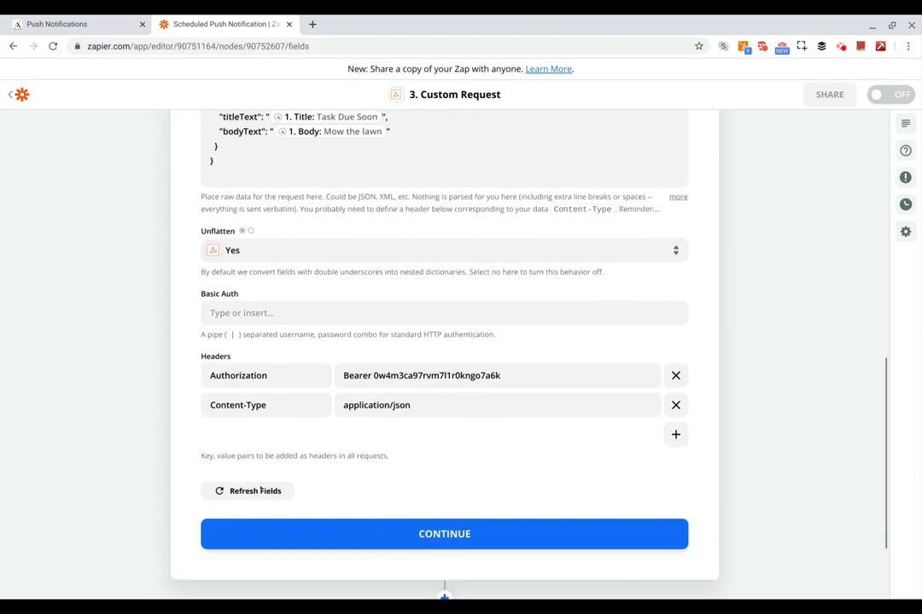
- Finish customizing the request, send a test request to Webhooks by Zapier and review the response
click(388, 532)
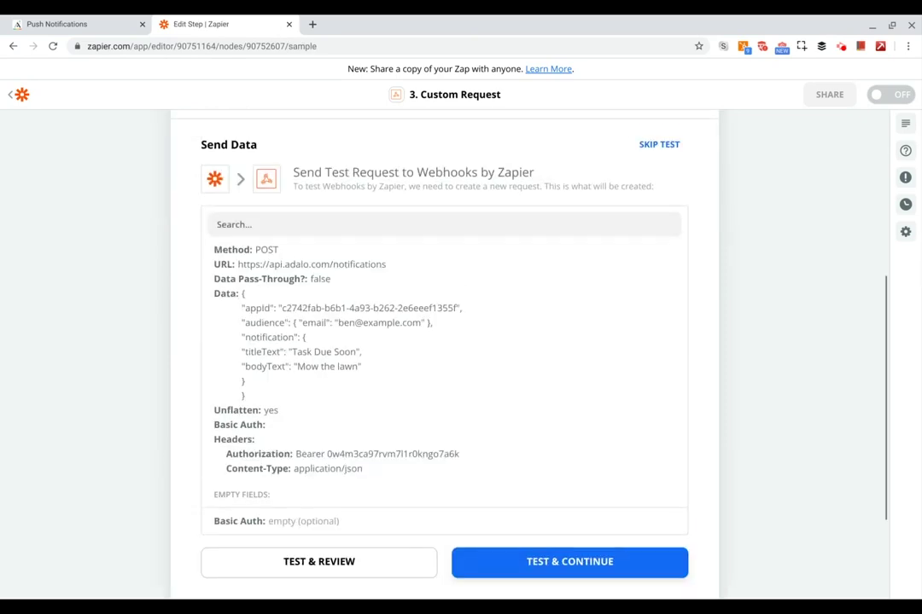
scroll(420, 334, up, 1)
scroll(421, 334, down, 2)
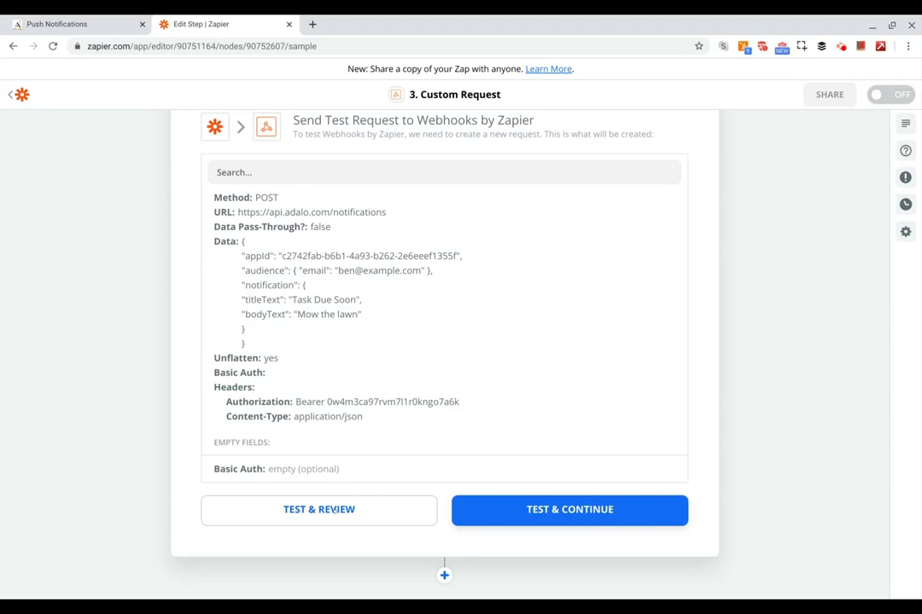
click(350, 509)
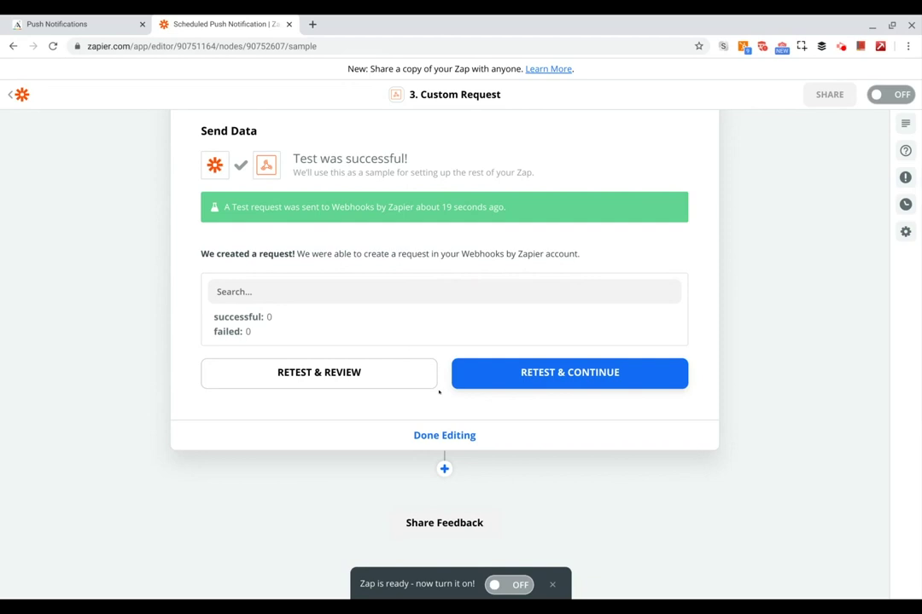
scroll(392, 463, up, 3)
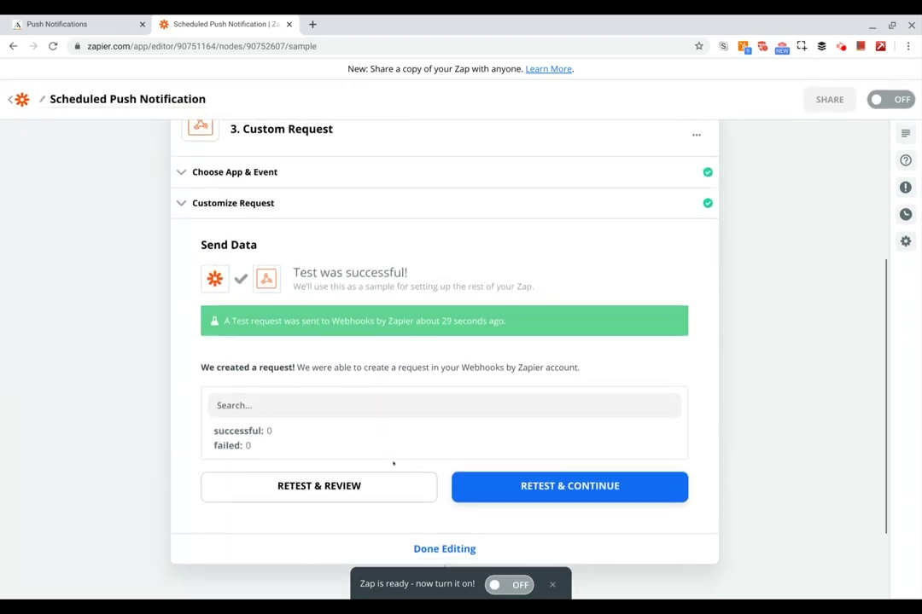
scroll(393, 463, down, 2)
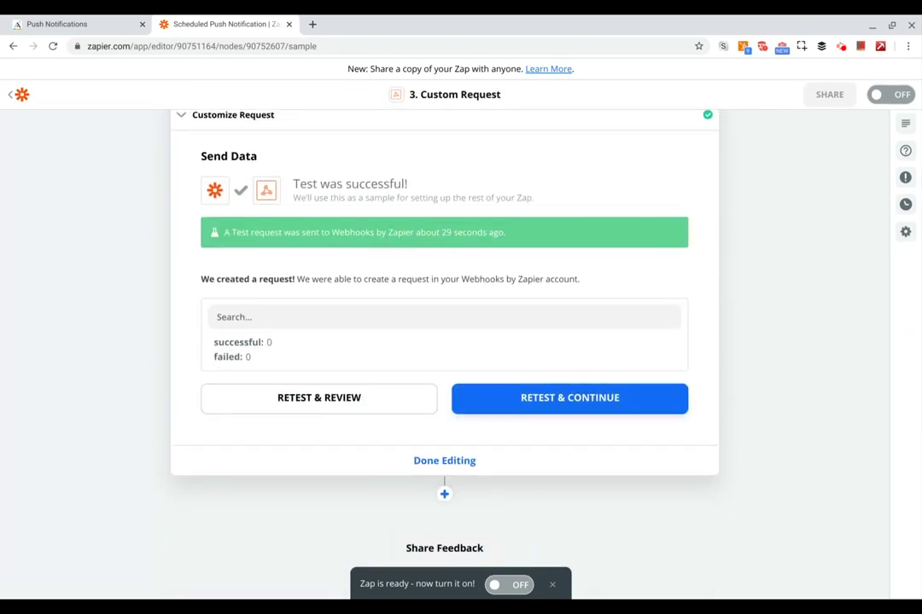